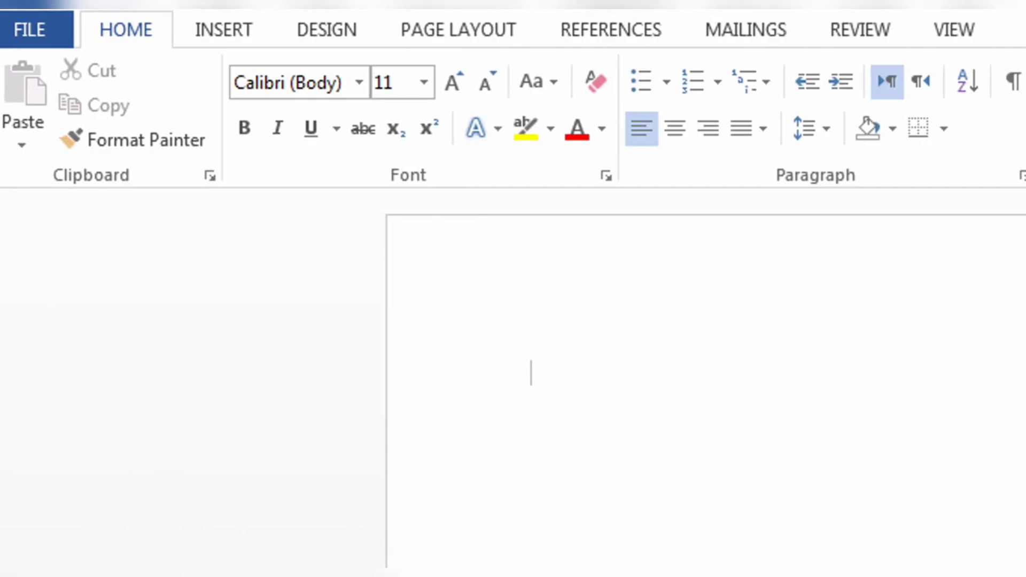
# Insert a new empty equation placeholder on the blank page from the INSERT tab
pyautogui.click(223, 30)
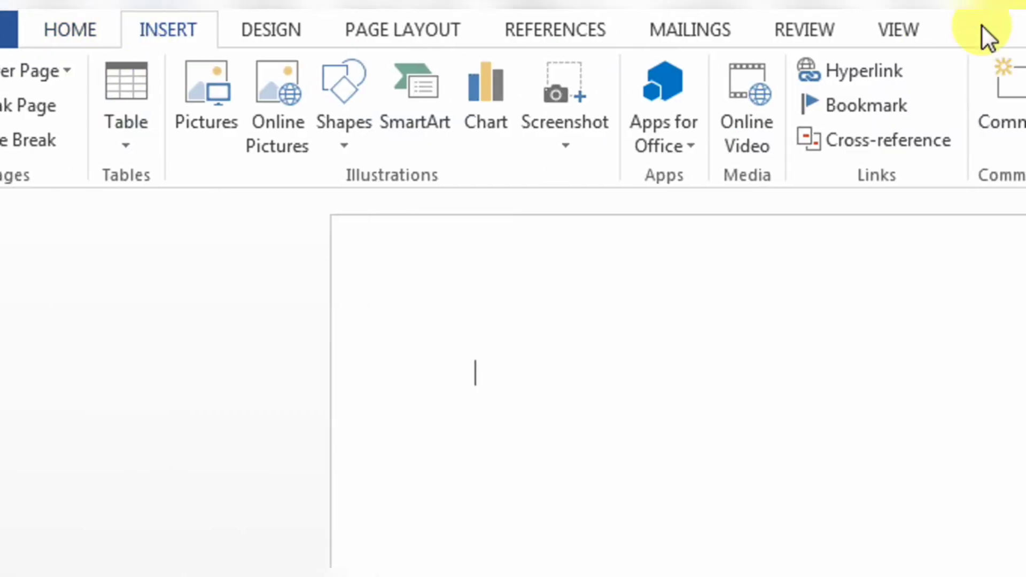
pyautogui.click(874, 67)
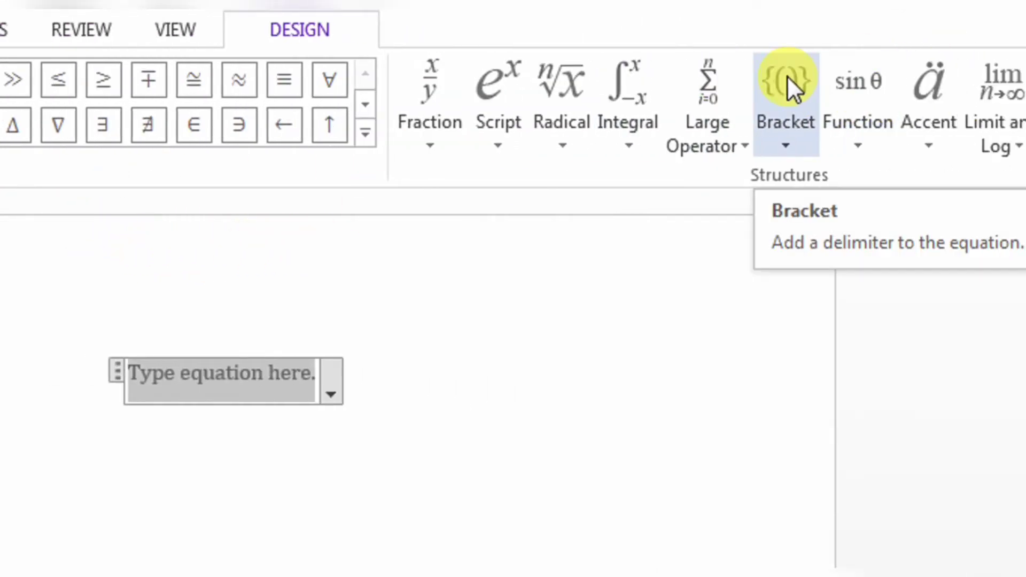
pyautogui.click(787, 77)
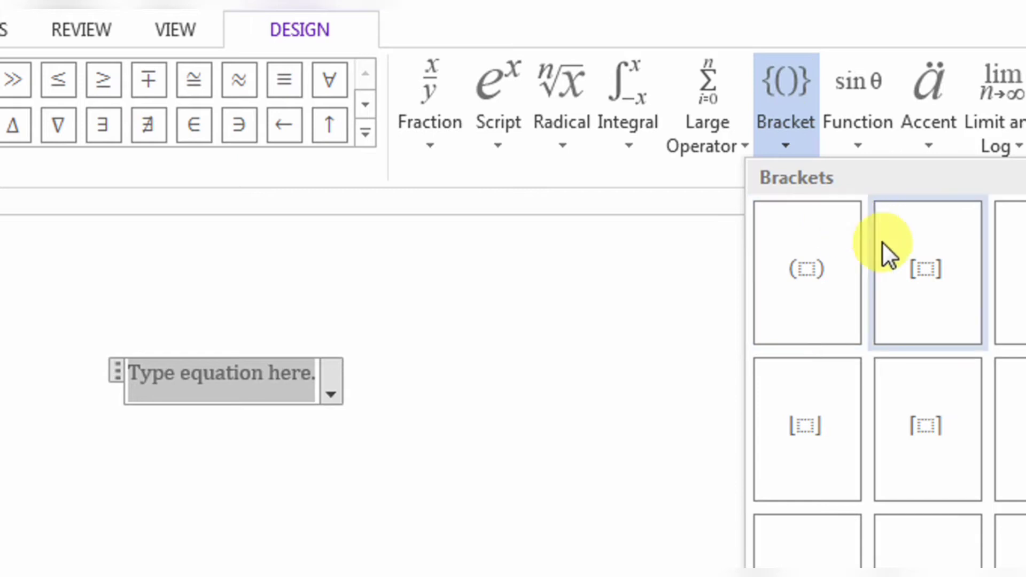
# Wrap the equation in square brackets holding an empty 3×3 matrix
pyautogui.click(871, 271)
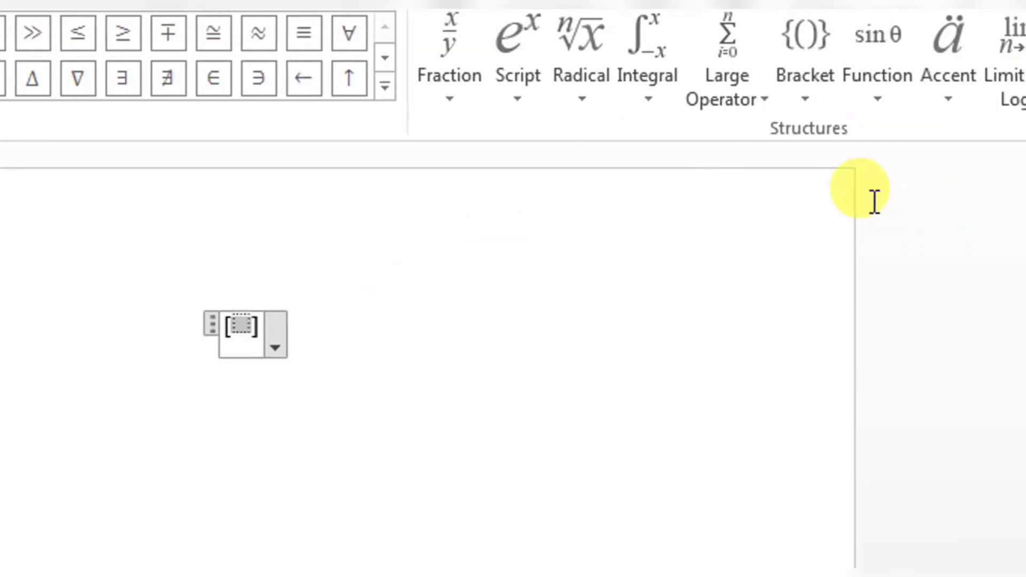
pyautogui.click(938, 80)
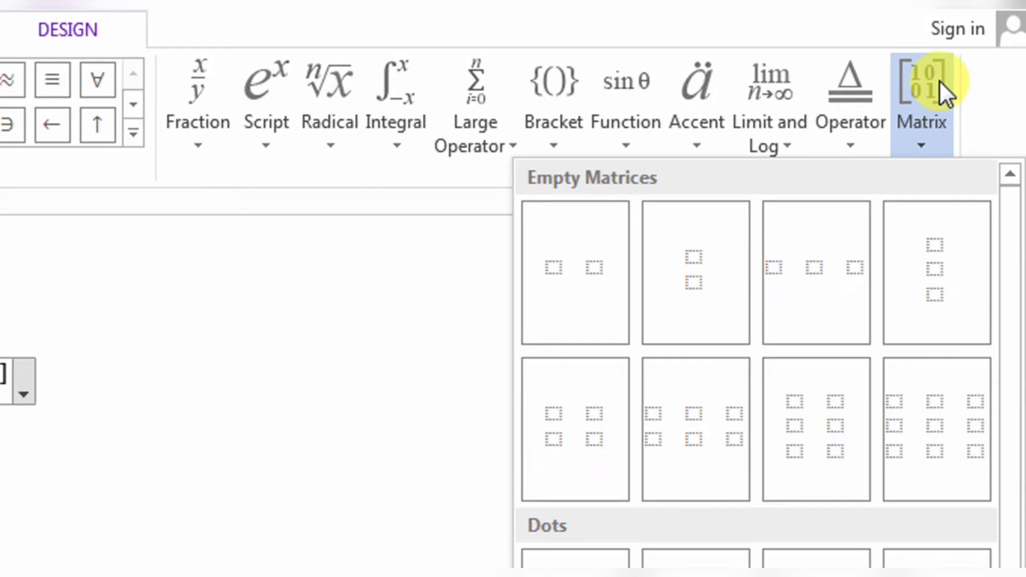
pyautogui.click(938, 450)
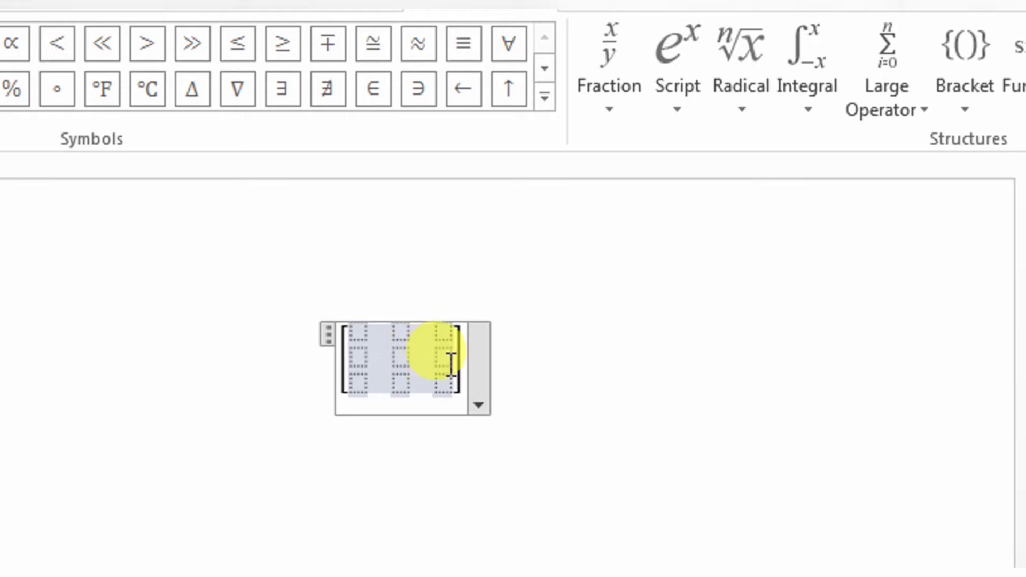
pyautogui.rightClick(415, 363)
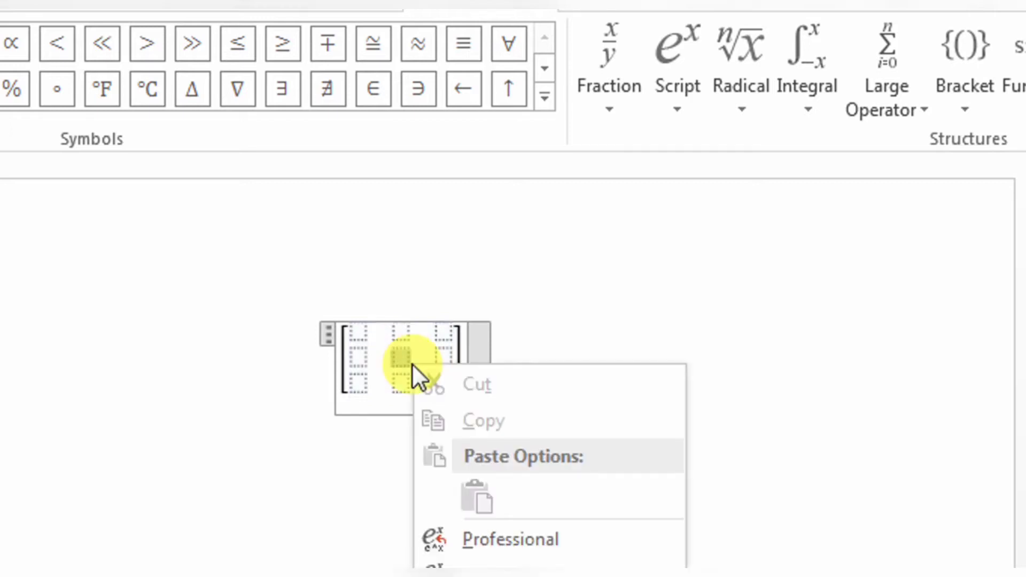
# Grow the matrix to 4×4 with an added row after and column before
pyautogui.moveTo(551, 576)
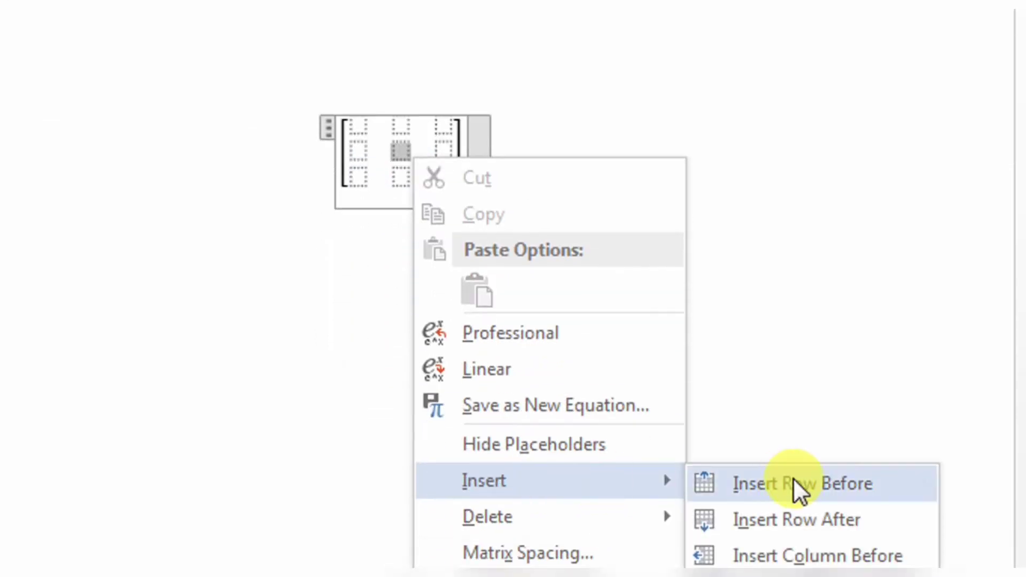
pyautogui.click(810, 516)
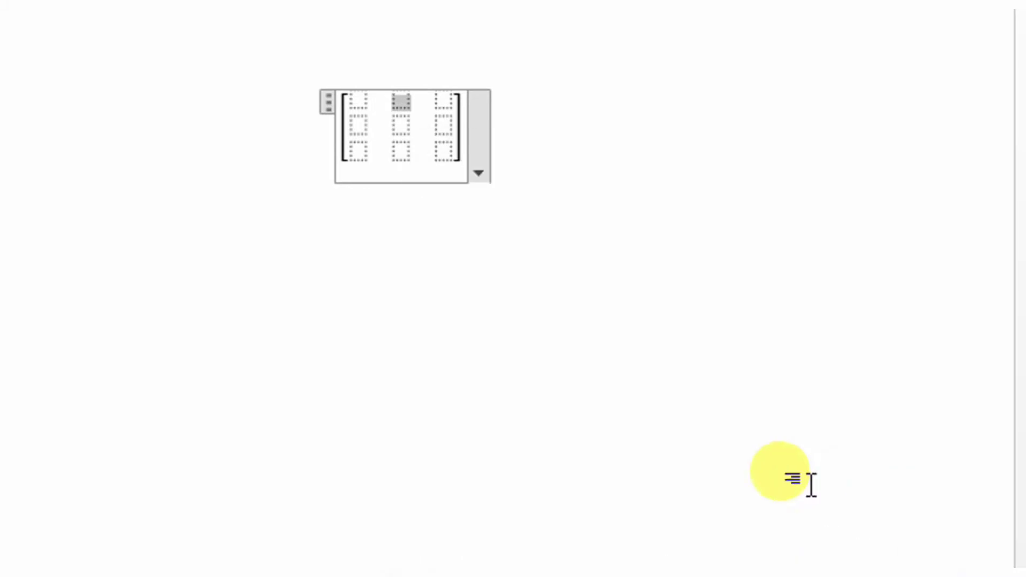
pyautogui.rightClick(411, 154)
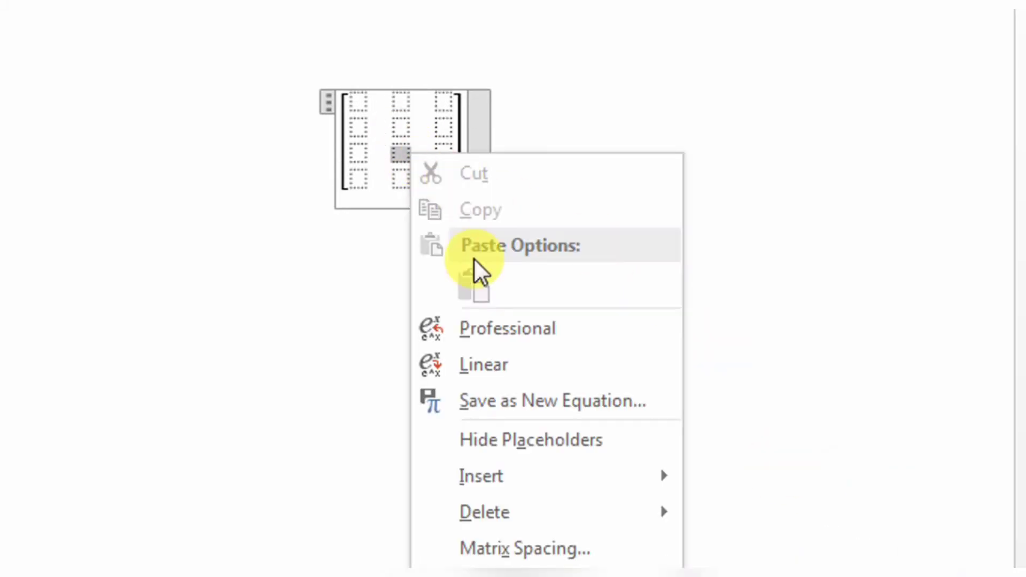
pyautogui.moveTo(531, 473)
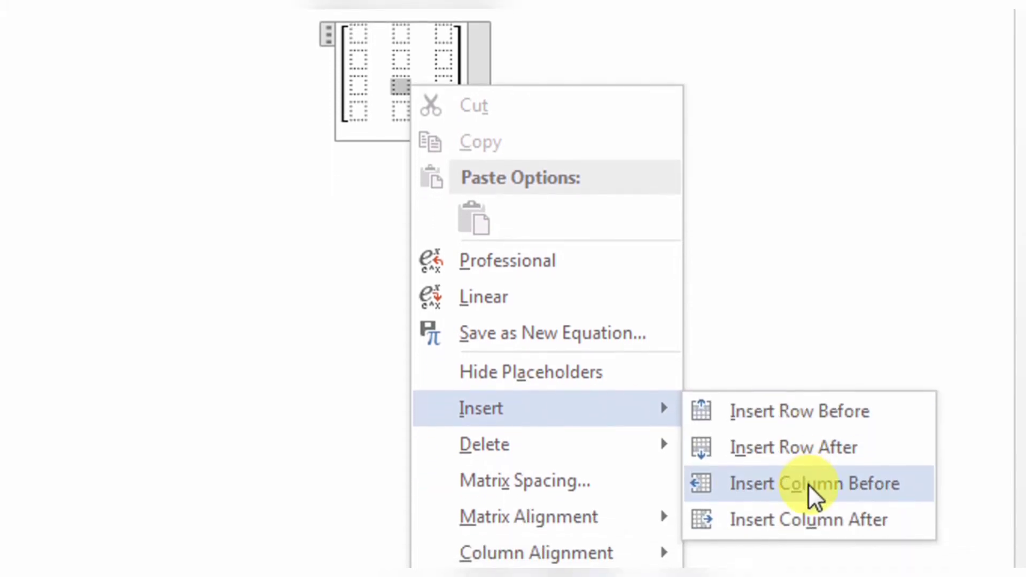
pyautogui.click(808, 483)
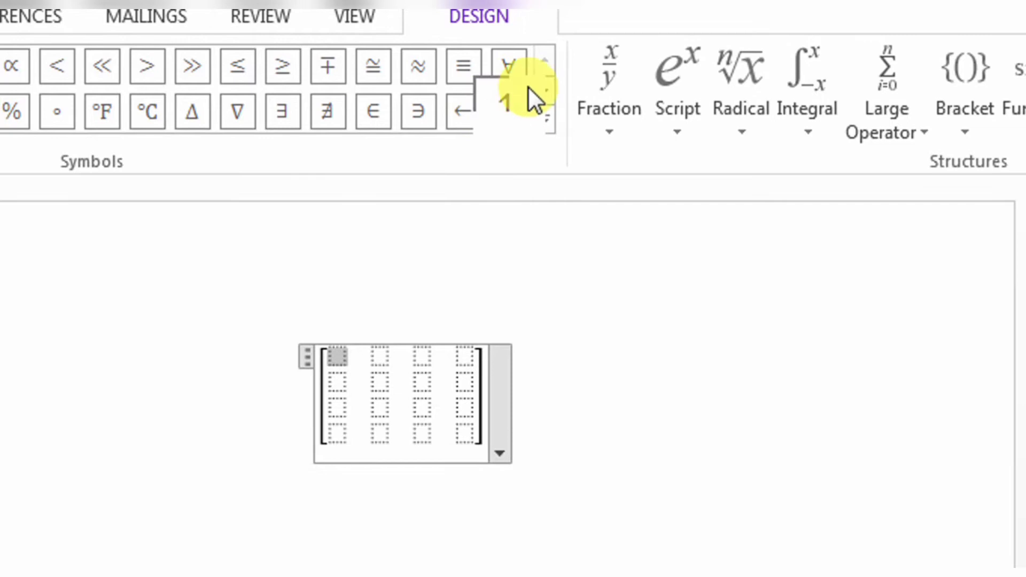
pyautogui.click(680, 107)
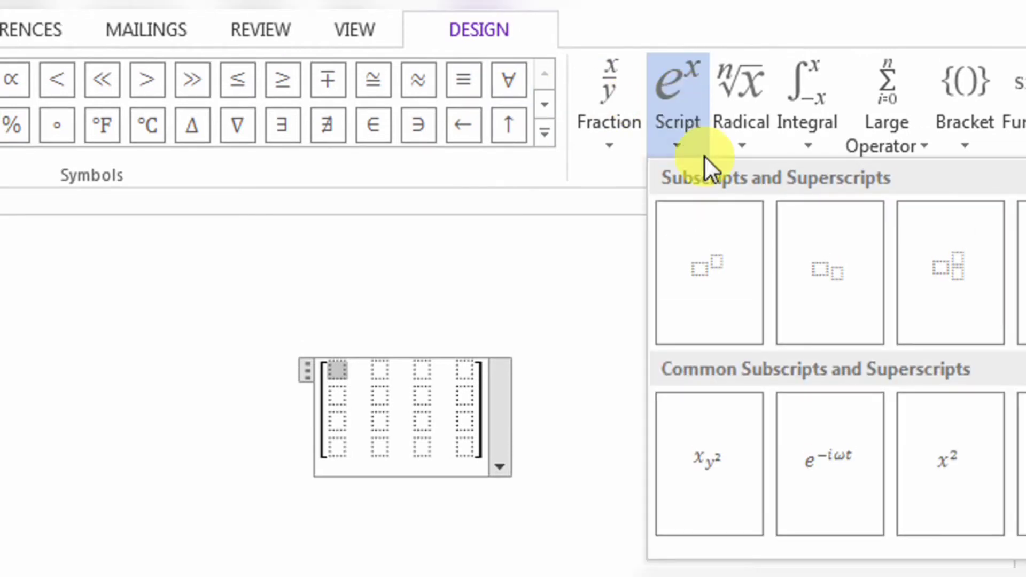
# Fill the first two top-row cells with subscripted a11 and a12, dismissing the battery notice
pyautogui.click(832, 268)
pyautogui.click(335, 371)
pyautogui.write('a')
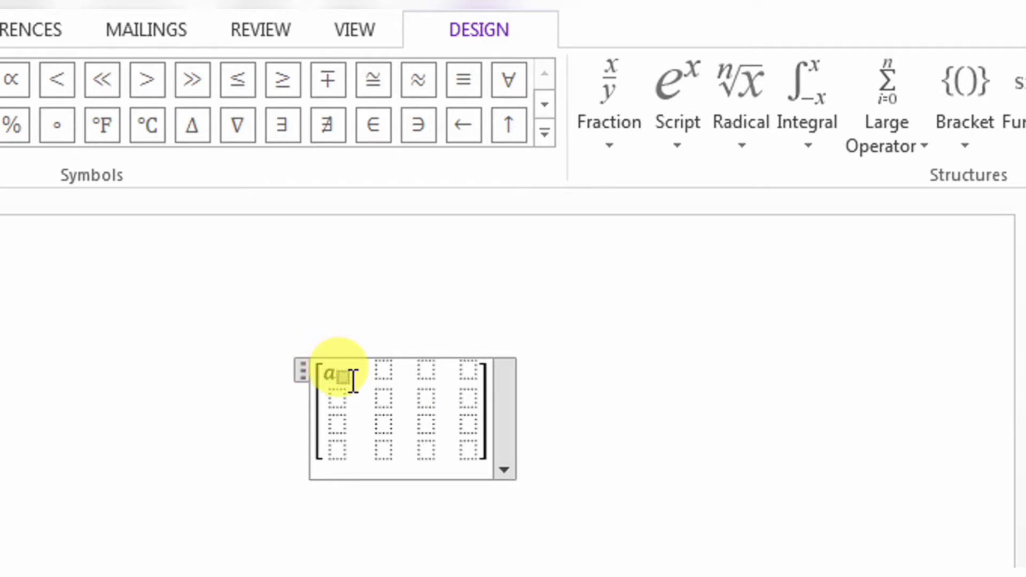
pyautogui.write('11')
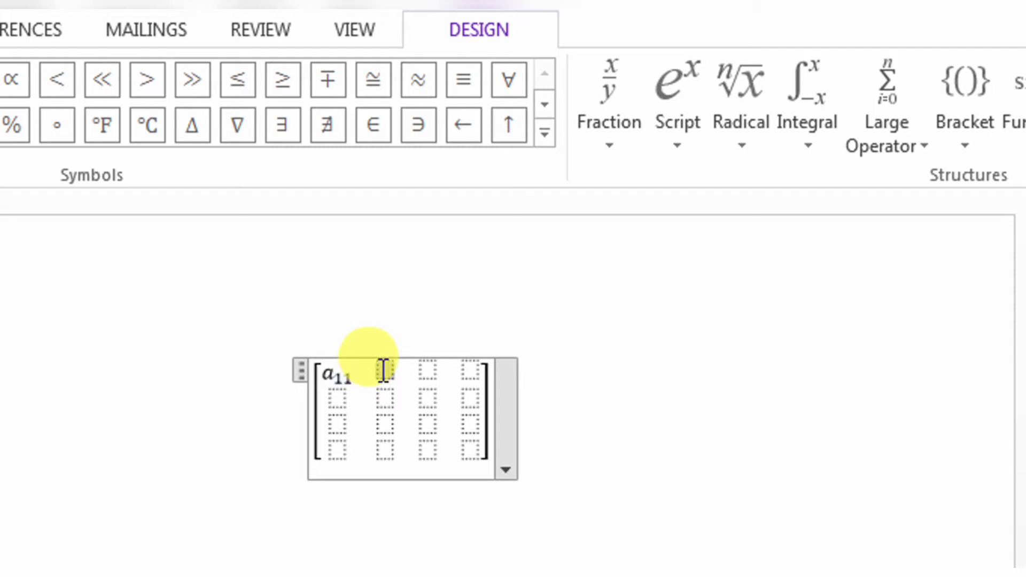
pyautogui.click(383, 369)
pyautogui.click(658, 86)
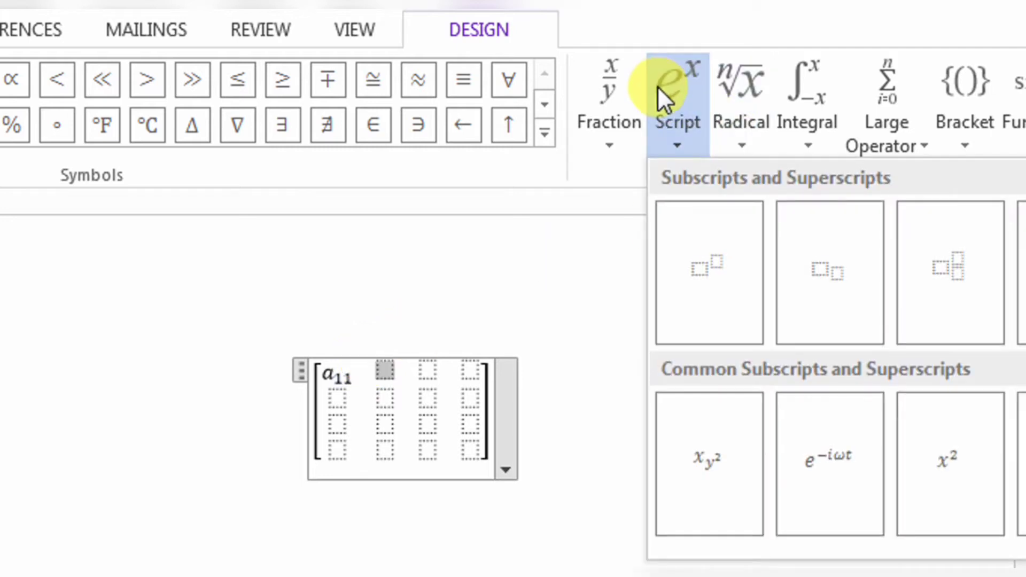
pyautogui.click(829, 258)
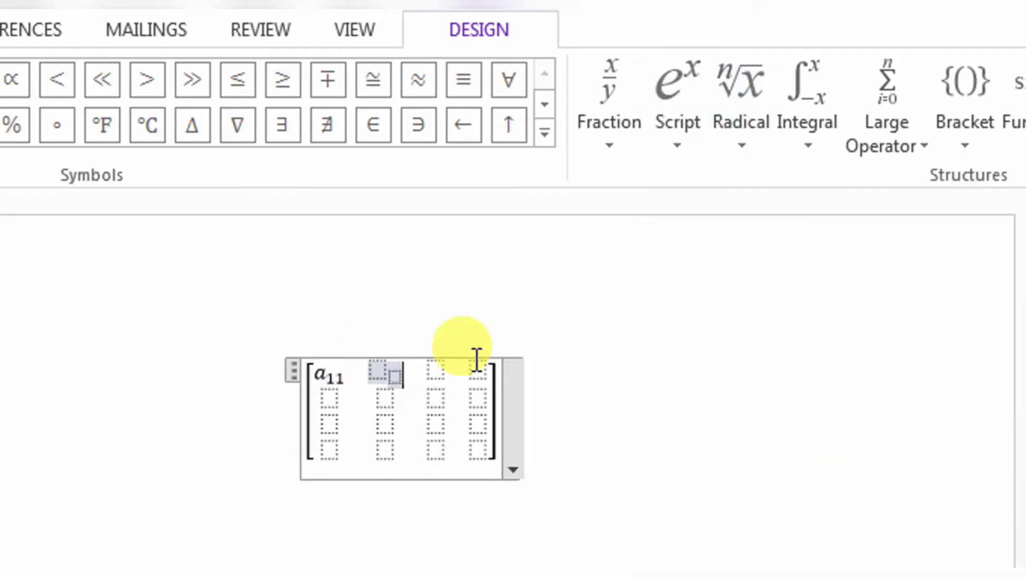
pyautogui.click(378, 368)
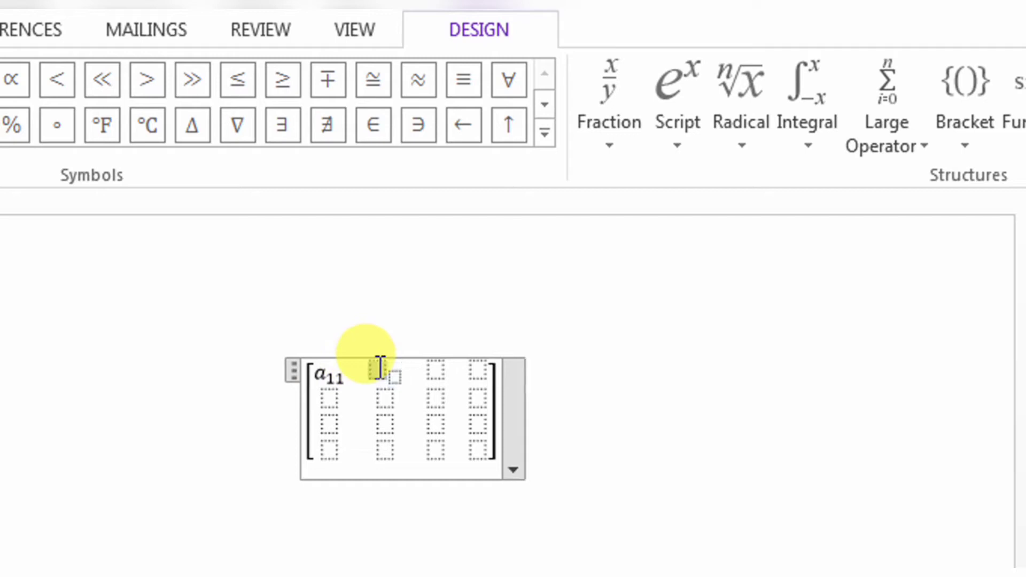
pyautogui.write('a')
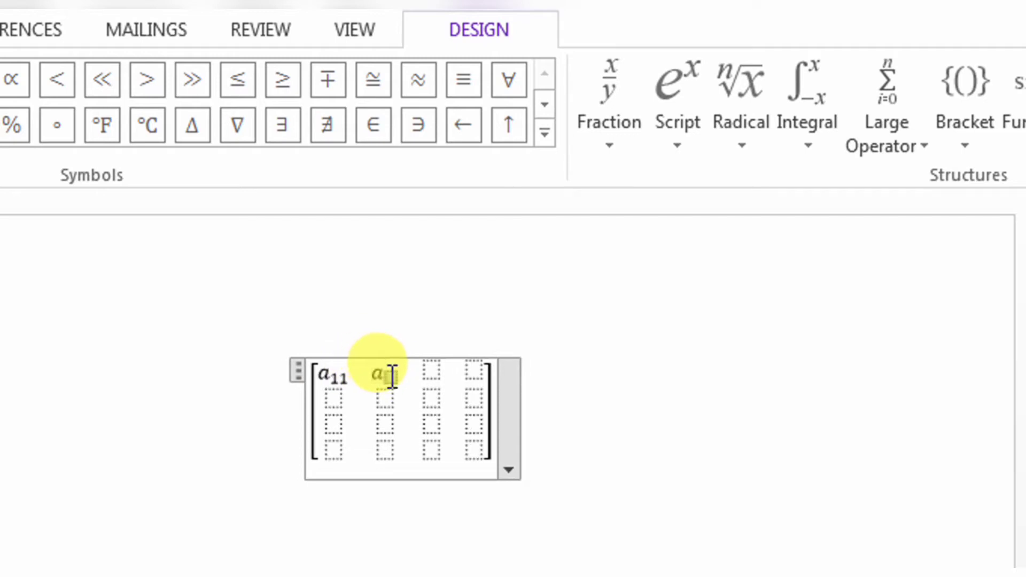
pyautogui.write('12')
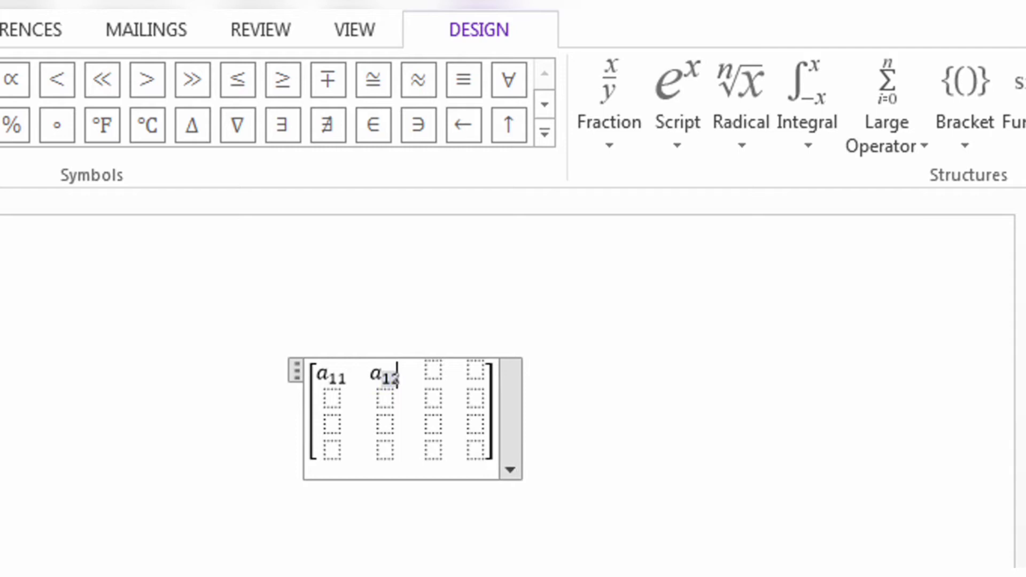
pyautogui.click(433, 371)
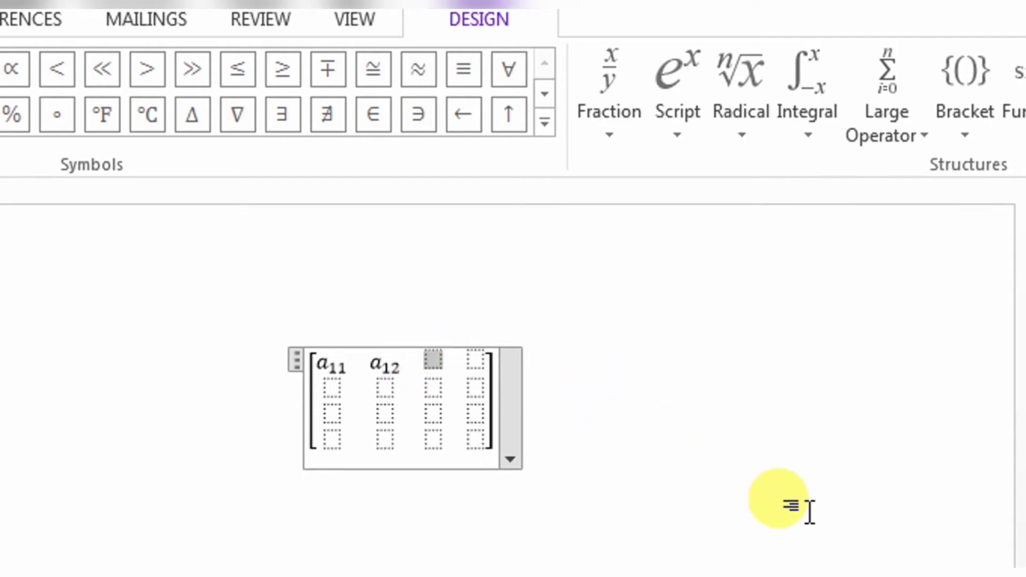
pyautogui.click(908, 486)
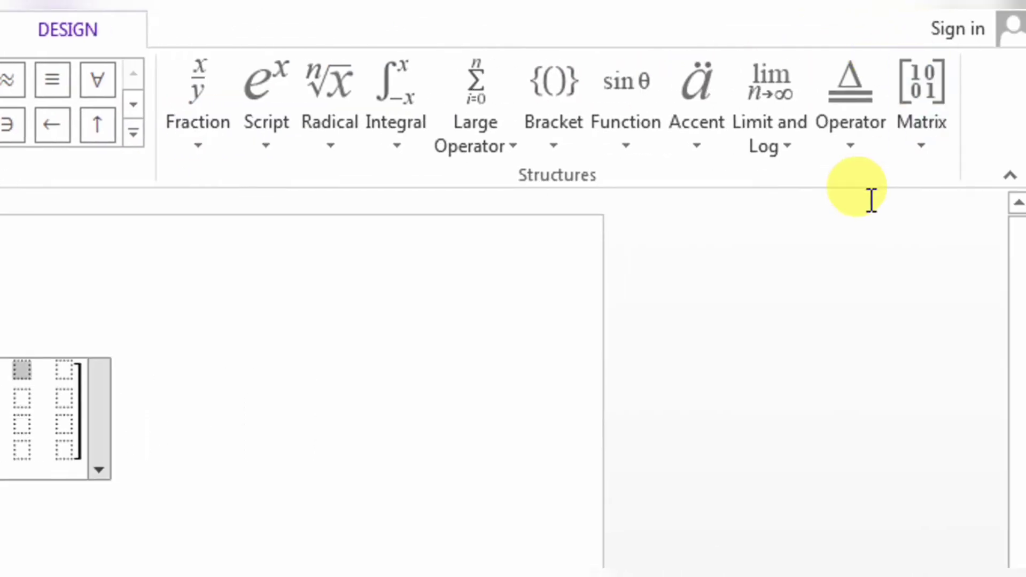
# Put horizontal dots in the third top-row cell and subscripted a1n in the last
pyautogui.click(909, 106)
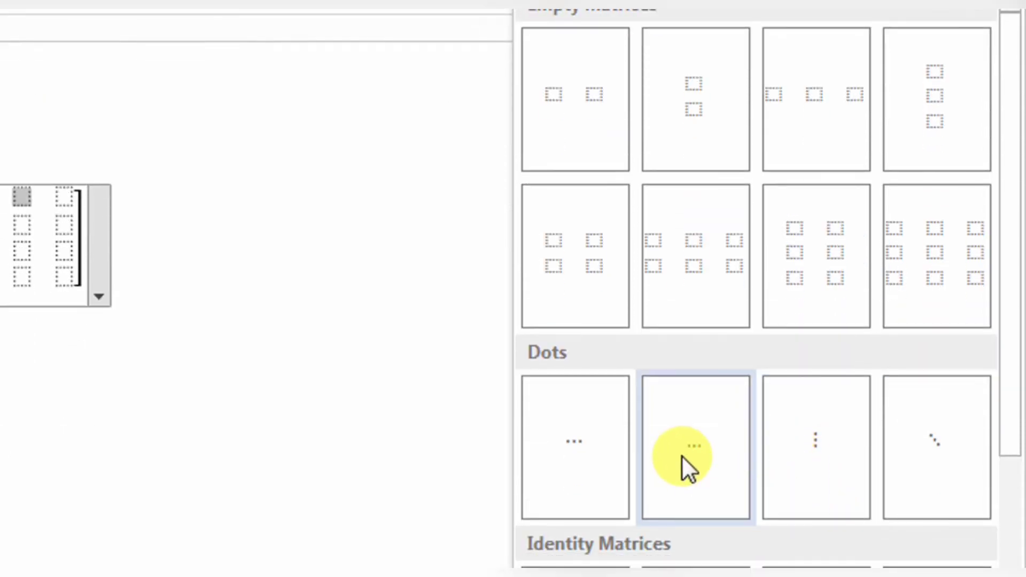
pyautogui.click(681, 455)
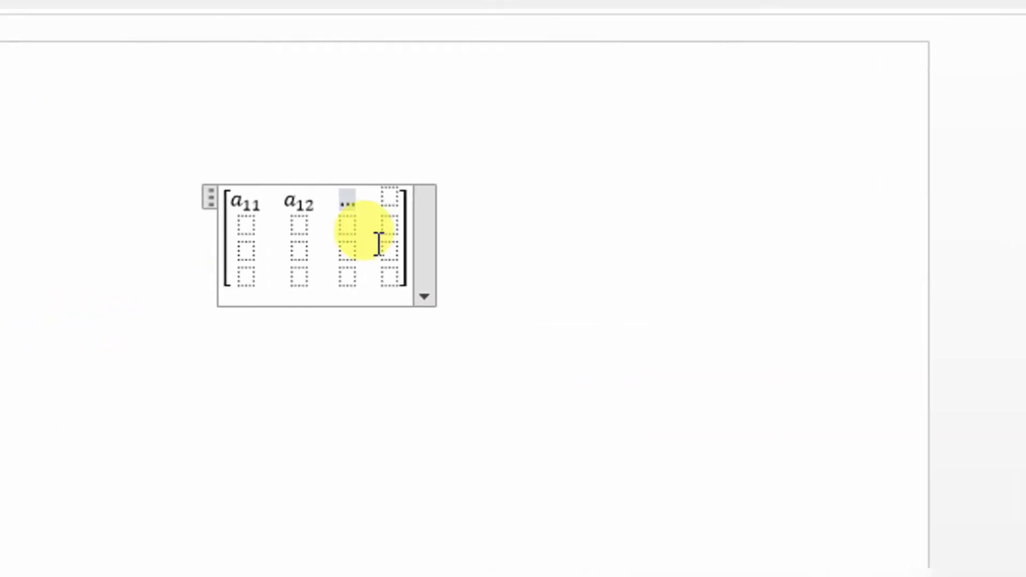
pyautogui.click(387, 198)
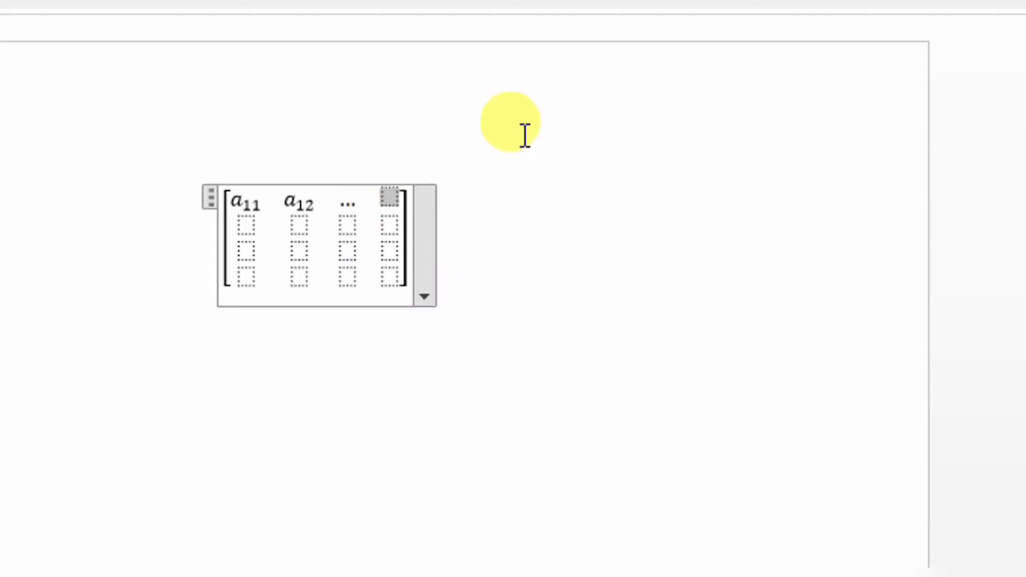
pyautogui.click(586, 99)
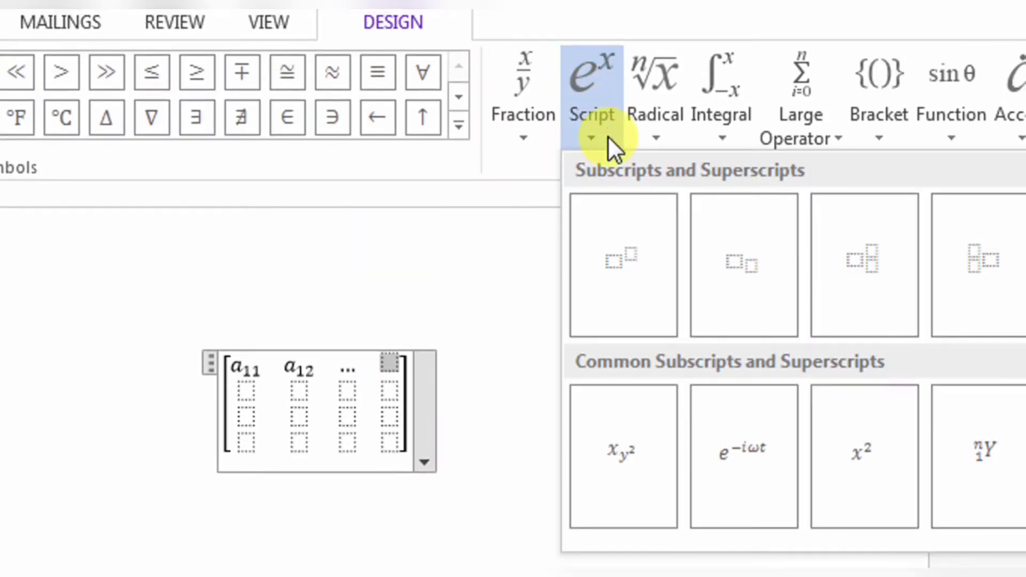
pyautogui.click(744, 267)
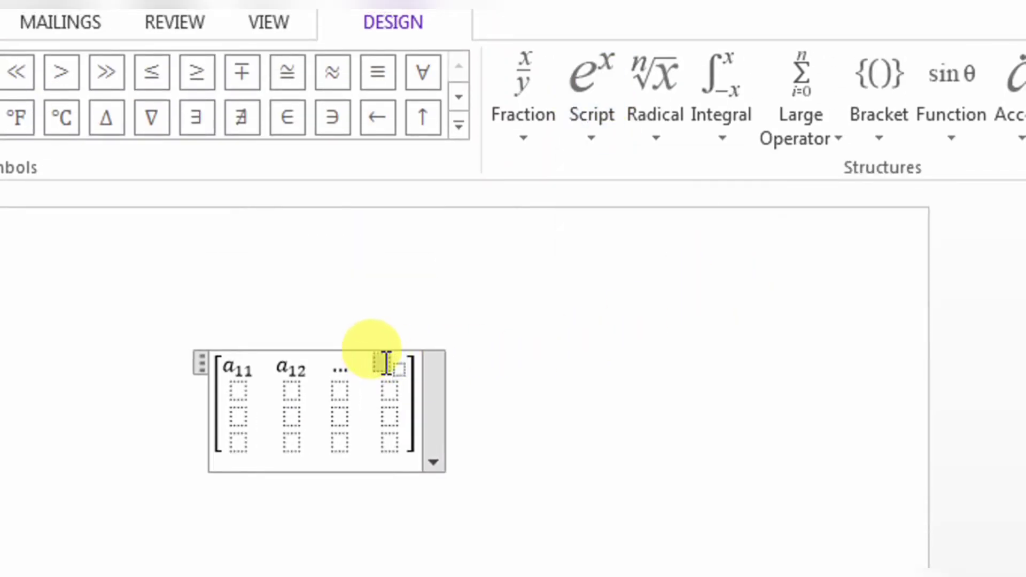
pyautogui.write('a')
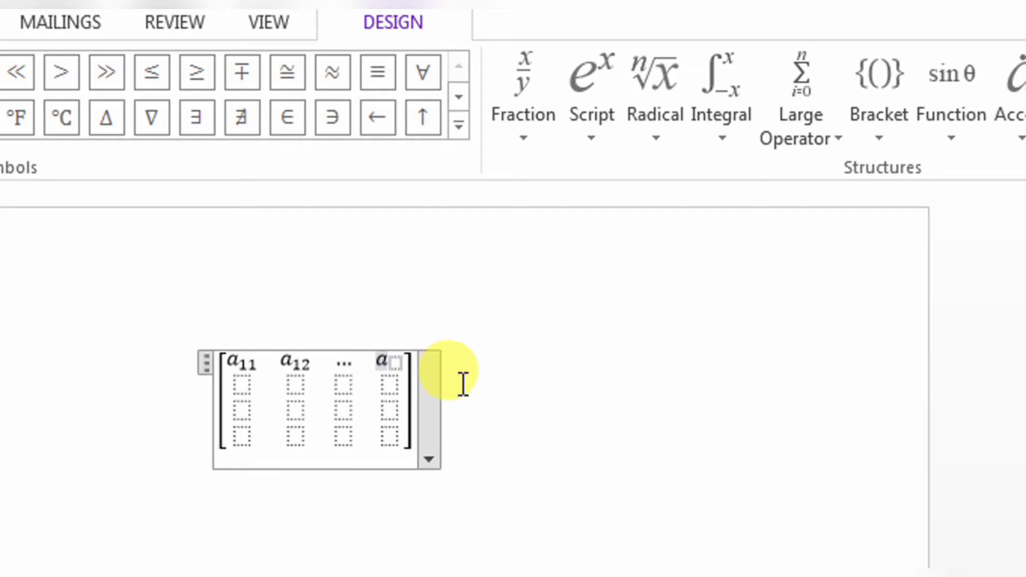
pyautogui.click(396, 365)
pyautogui.write('1n')
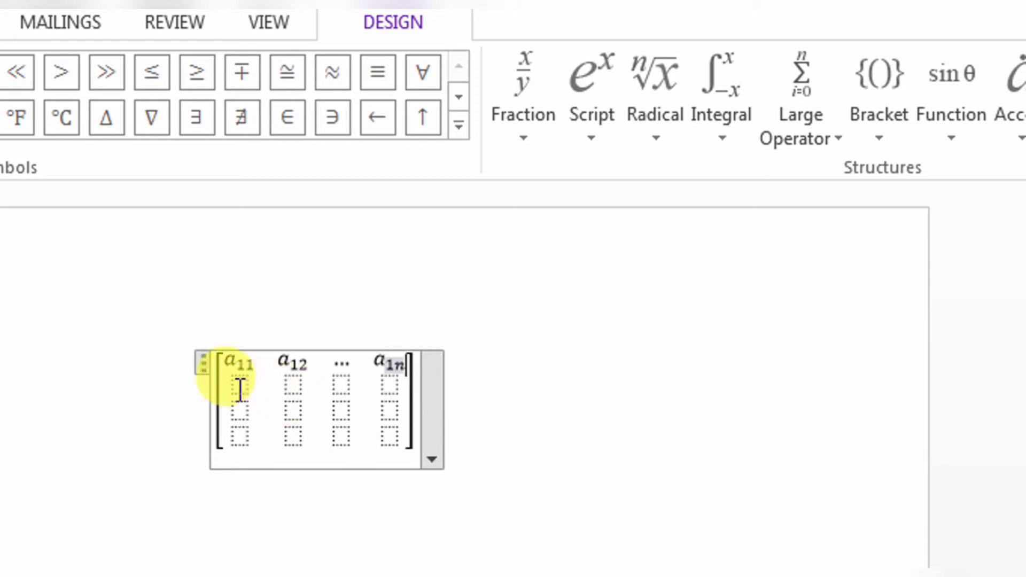
pyautogui.click(239, 386)
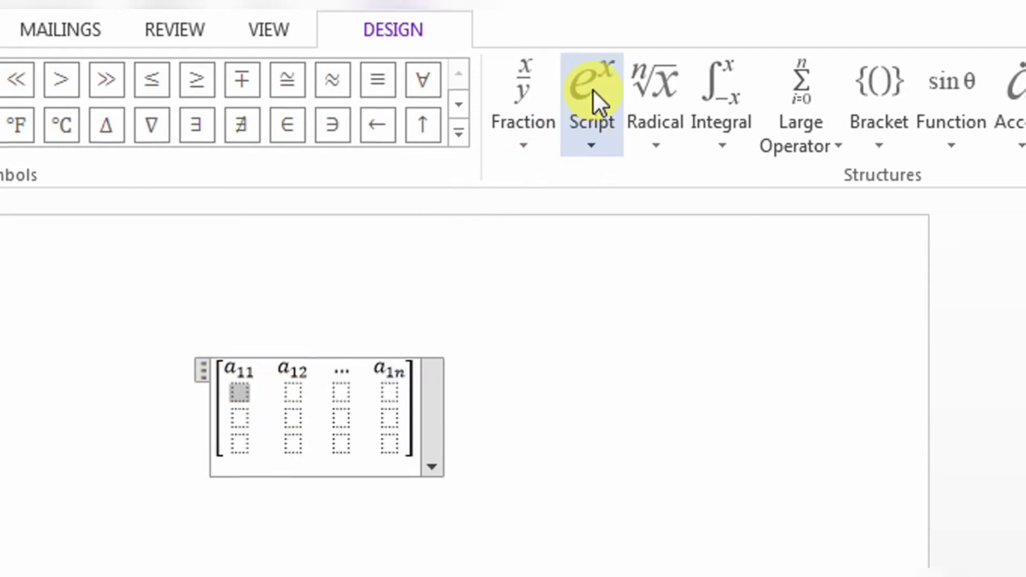
# Add empty subscript templates to the second row's first, second and last entries
pyautogui.click(591, 86)
pyautogui.click(729, 254)
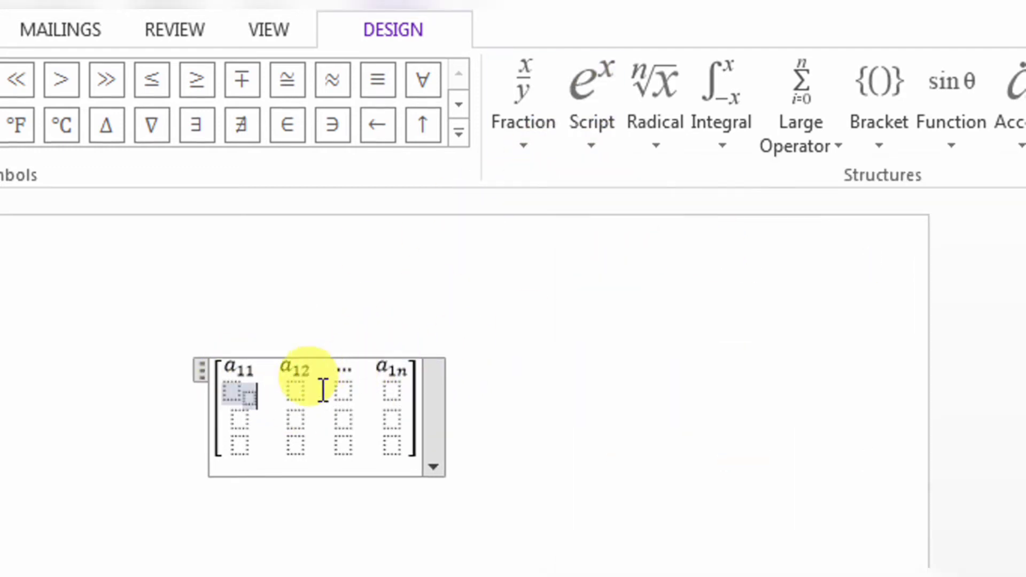
pyautogui.click(297, 394)
pyautogui.click(617, 96)
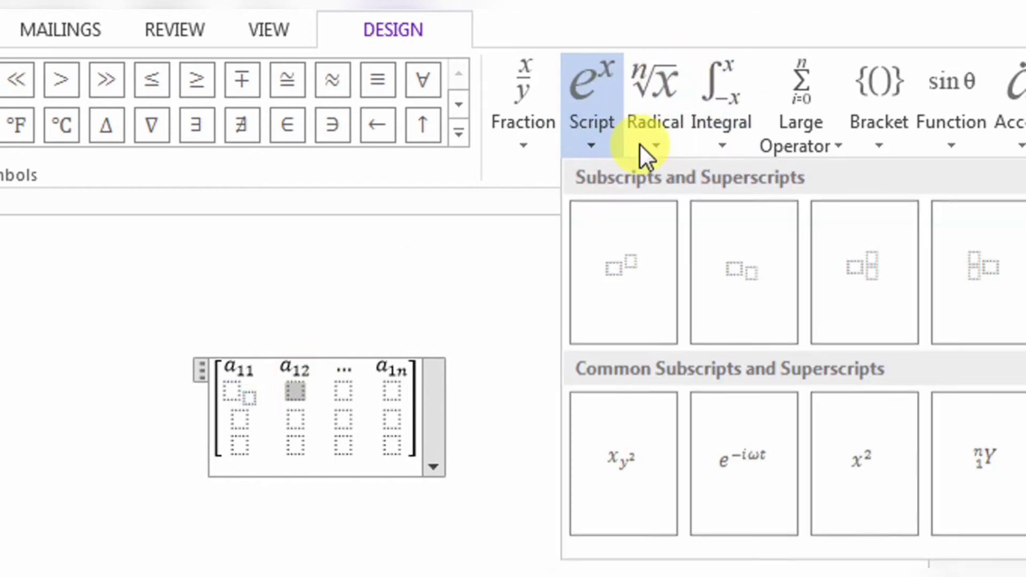
pyautogui.click(735, 237)
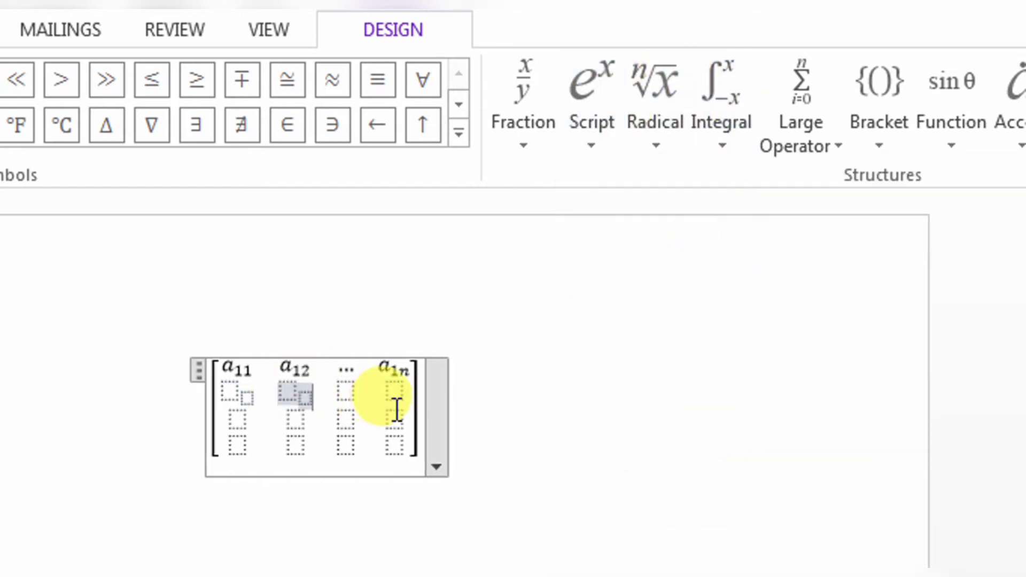
pyautogui.click(395, 393)
pyautogui.click(585, 101)
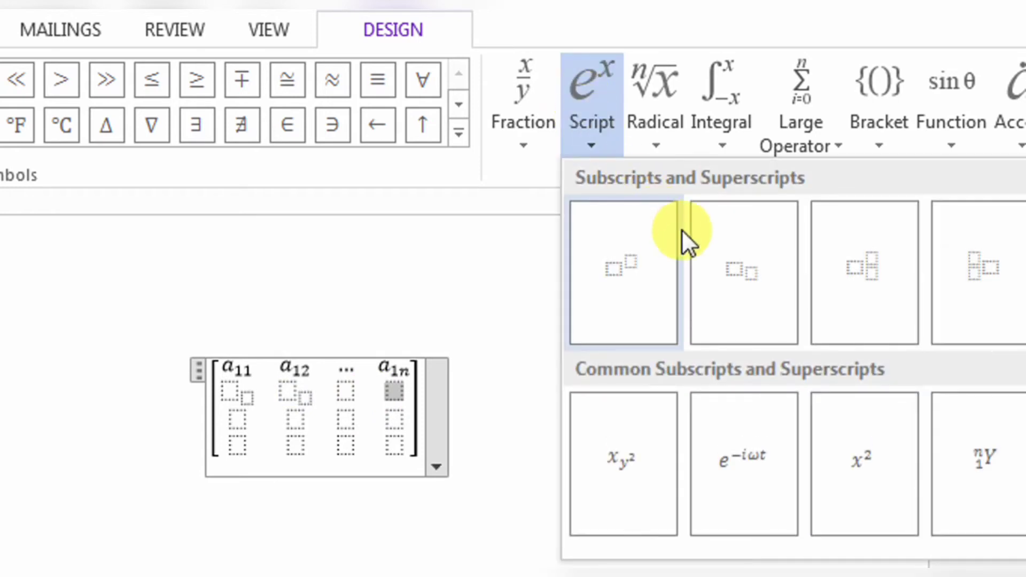
pyautogui.click(735, 273)
# Add empty subscript templates to the last-column entries of rows 3 and 4
pyautogui.click(394, 422)
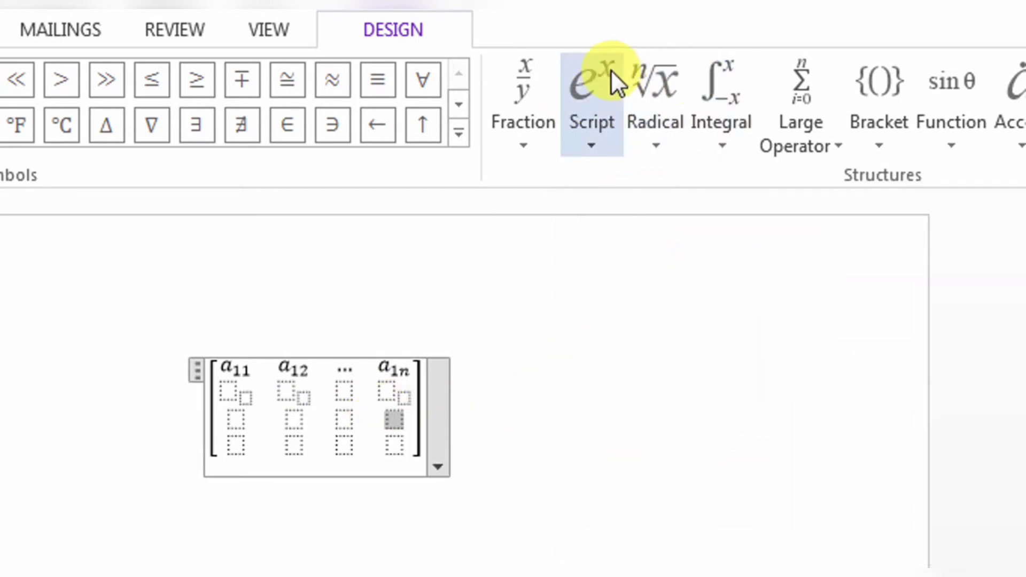
pyautogui.click(616, 94)
pyautogui.click(742, 273)
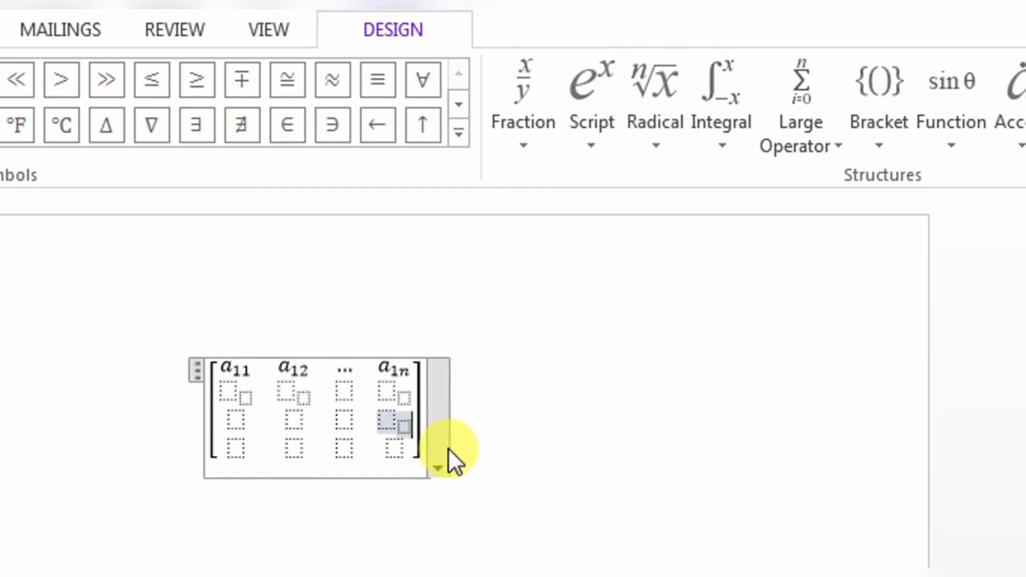
pyautogui.click(389, 448)
pyautogui.click(581, 86)
pyautogui.click(744, 258)
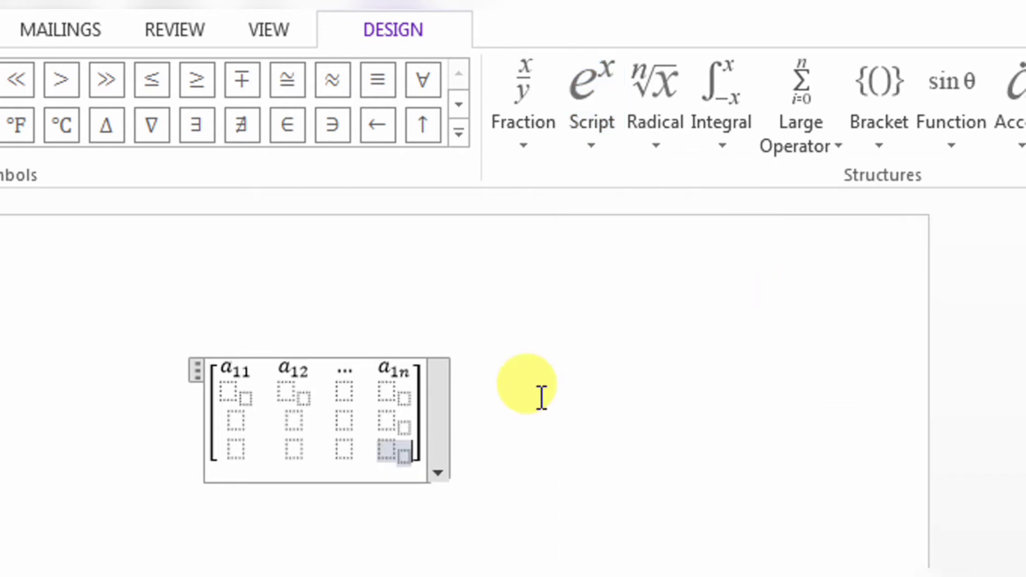
# Add empty subscript templates to the bottom row's third, second and first entries
pyautogui.click(346, 450)
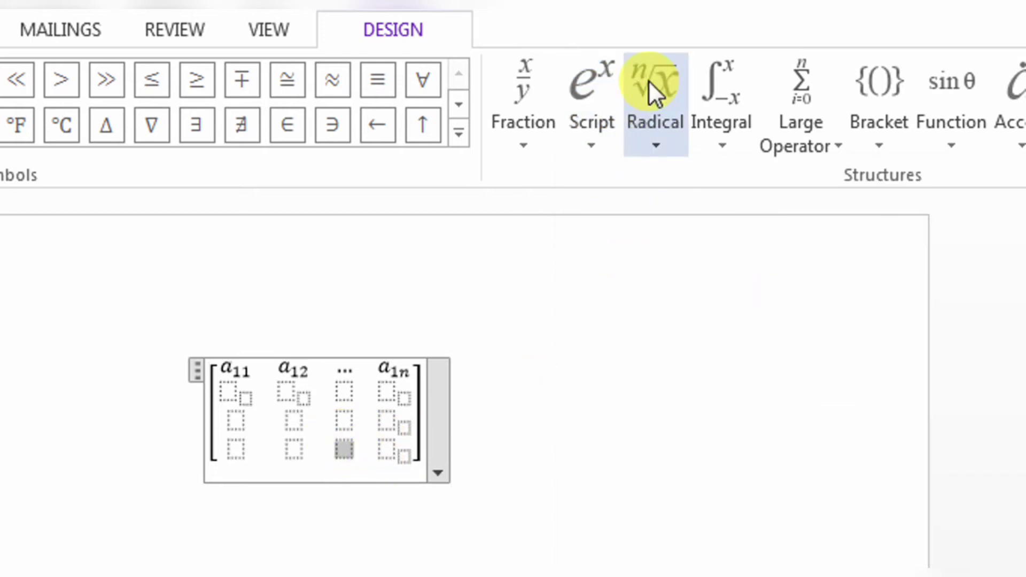
pyautogui.click(616, 152)
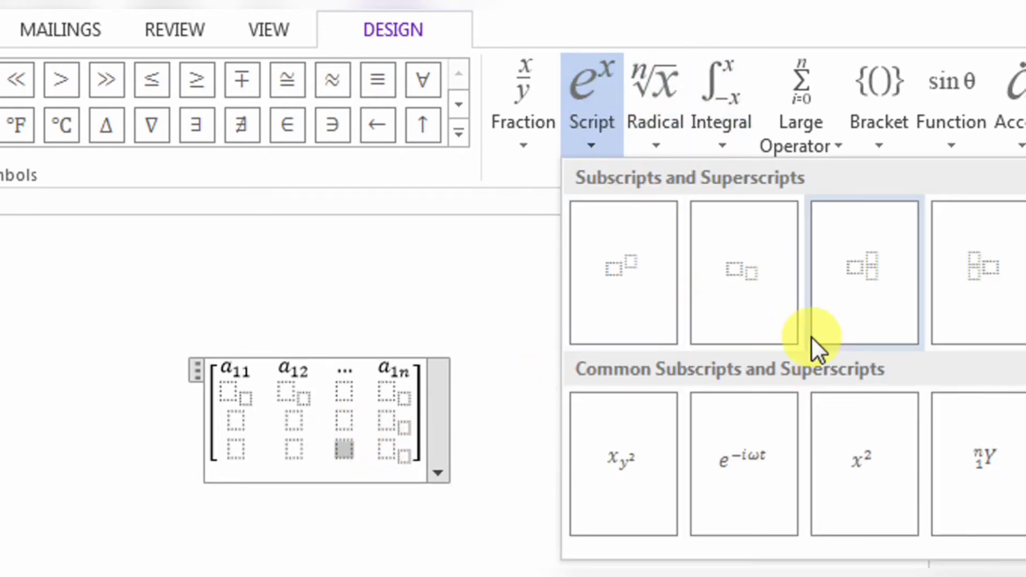
pyautogui.click(759, 275)
pyautogui.click(293, 451)
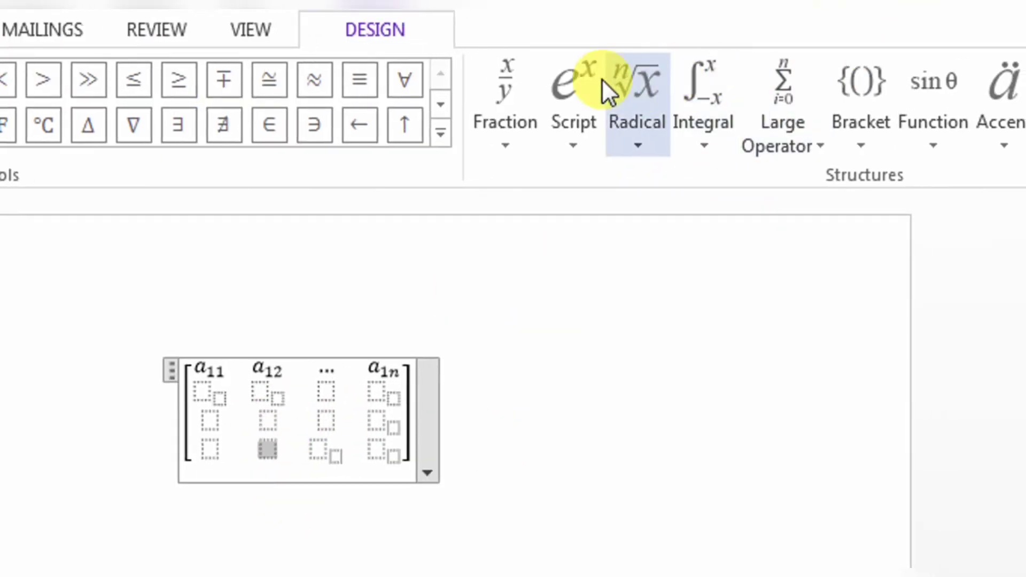
pyautogui.click(582, 92)
pyautogui.click(732, 237)
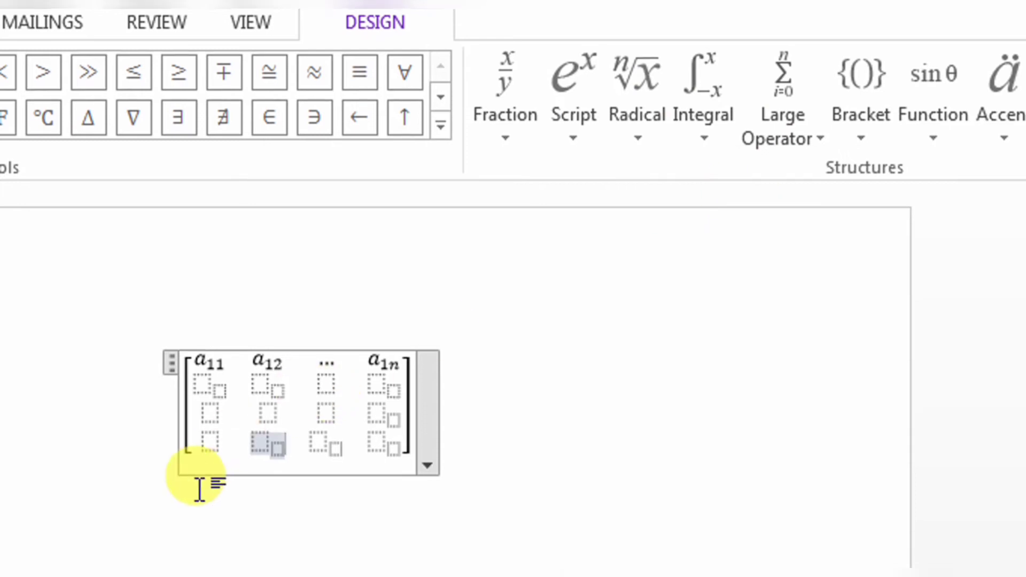
pyautogui.click(210, 446)
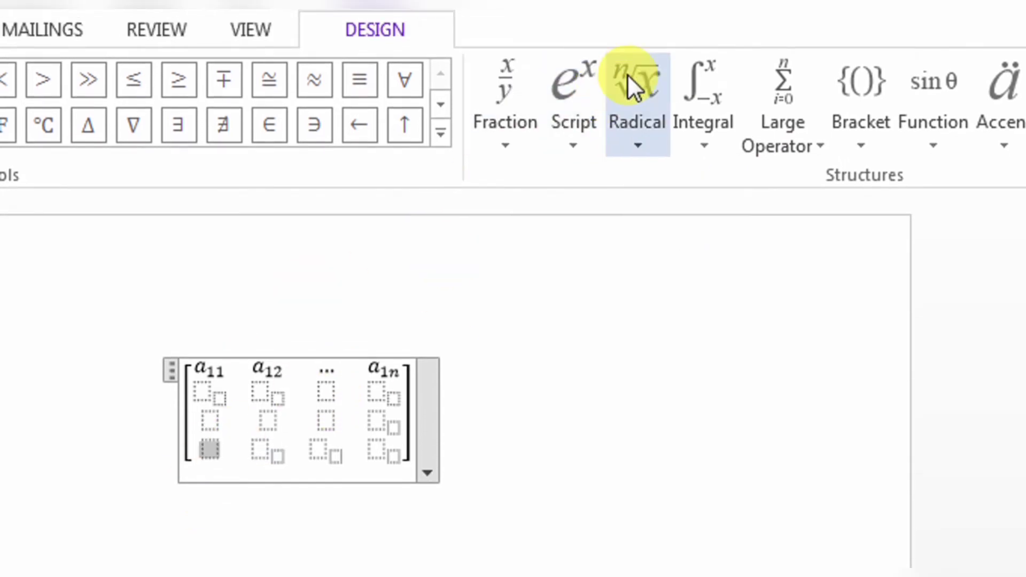
pyautogui.click(584, 90)
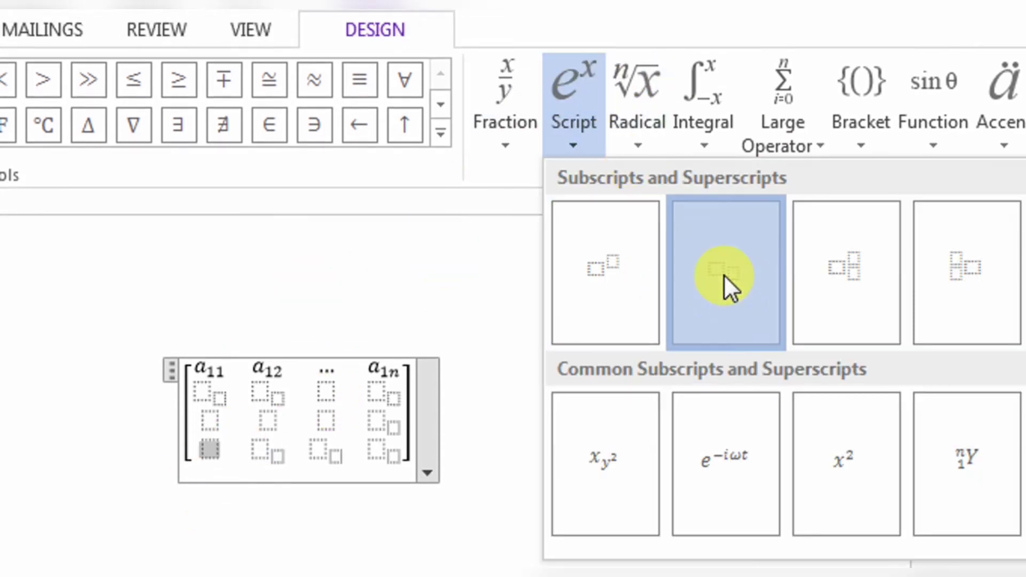
pyautogui.click(723, 274)
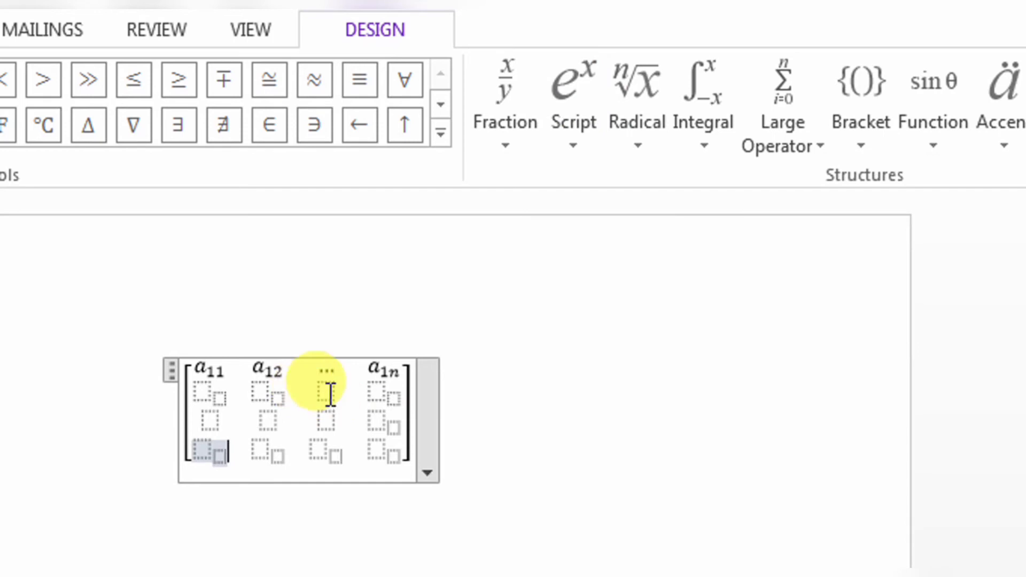
# Fill the second row with a21, a22, horizontal dots and a2n
pyautogui.click(202, 394)
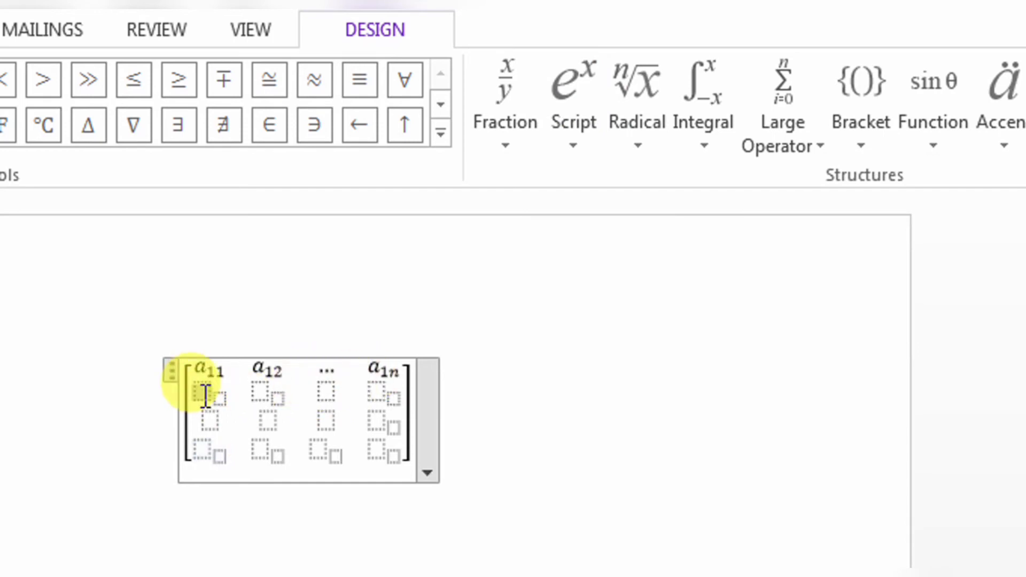
pyautogui.write('a')
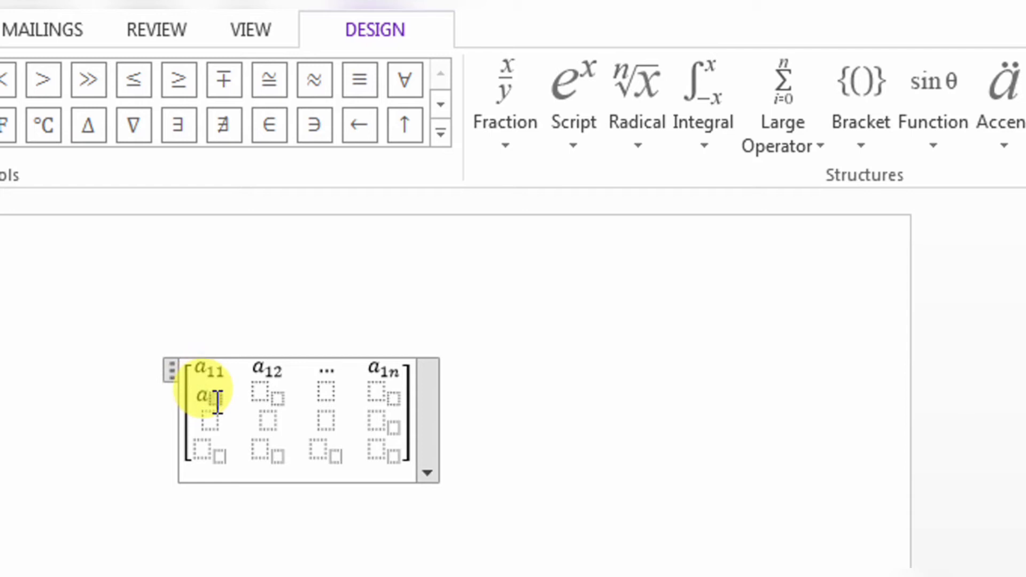
pyautogui.write('21')
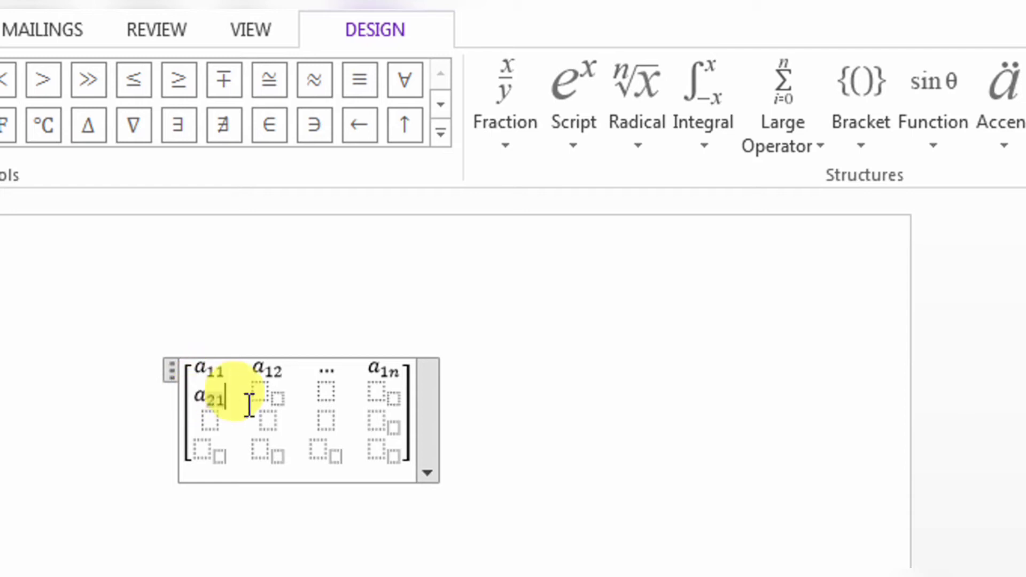
pyautogui.click(264, 396)
pyautogui.write('a')
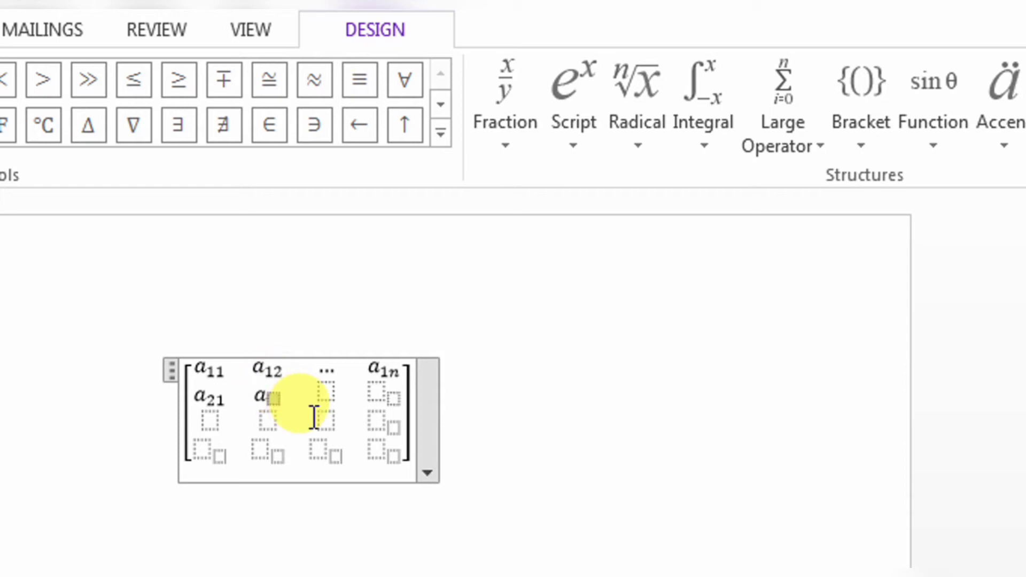
pyautogui.write('22')
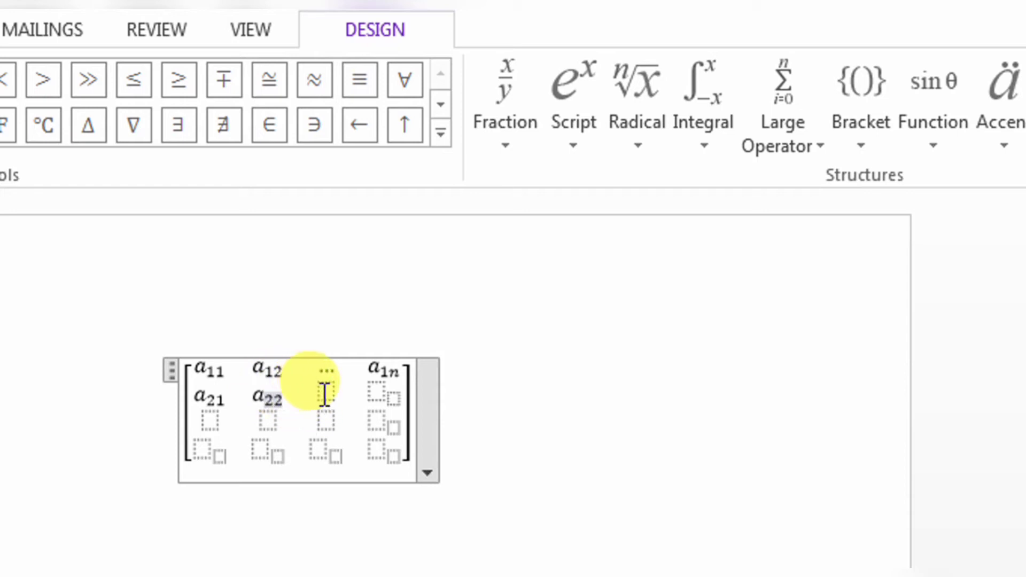
pyautogui.click(324, 394)
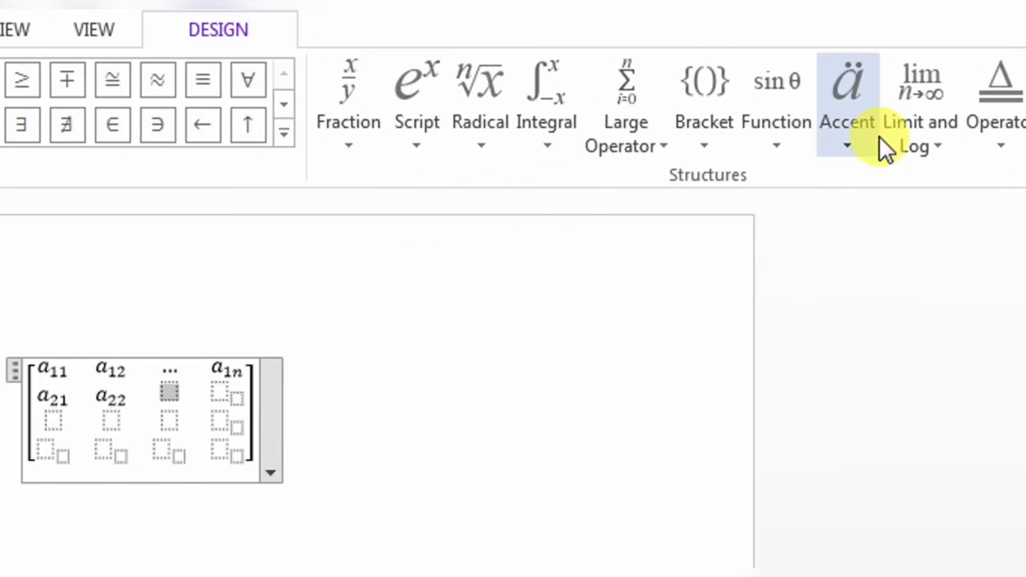
pyautogui.click(940, 81)
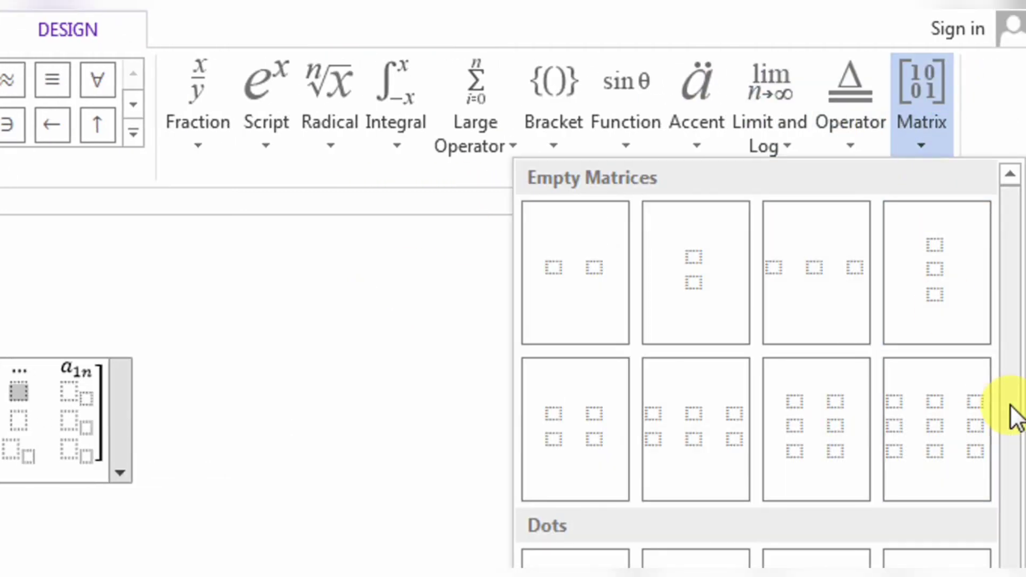
pyautogui.click(690, 507)
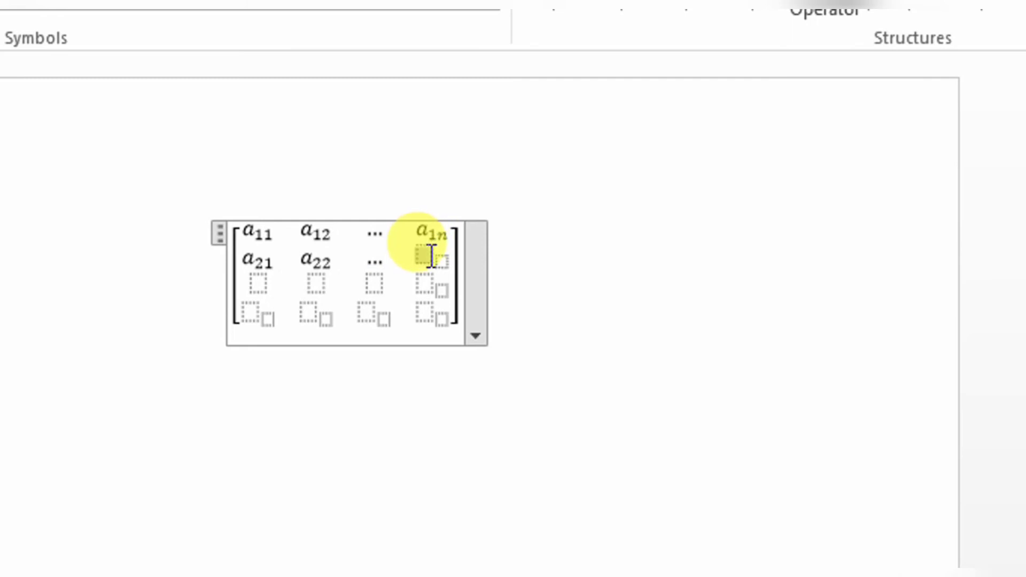
pyautogui.write('a')
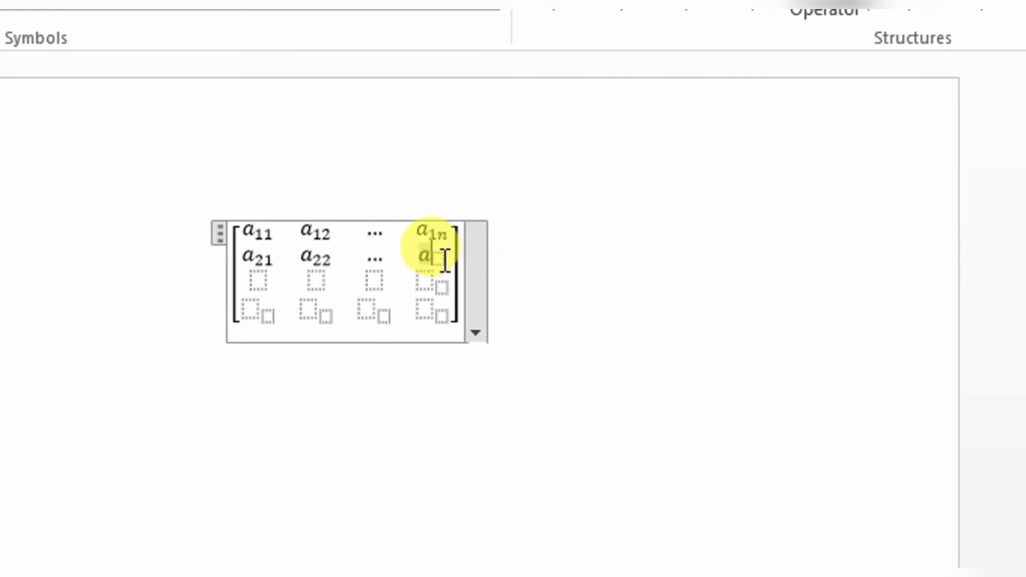
pyautogui.press('Right')
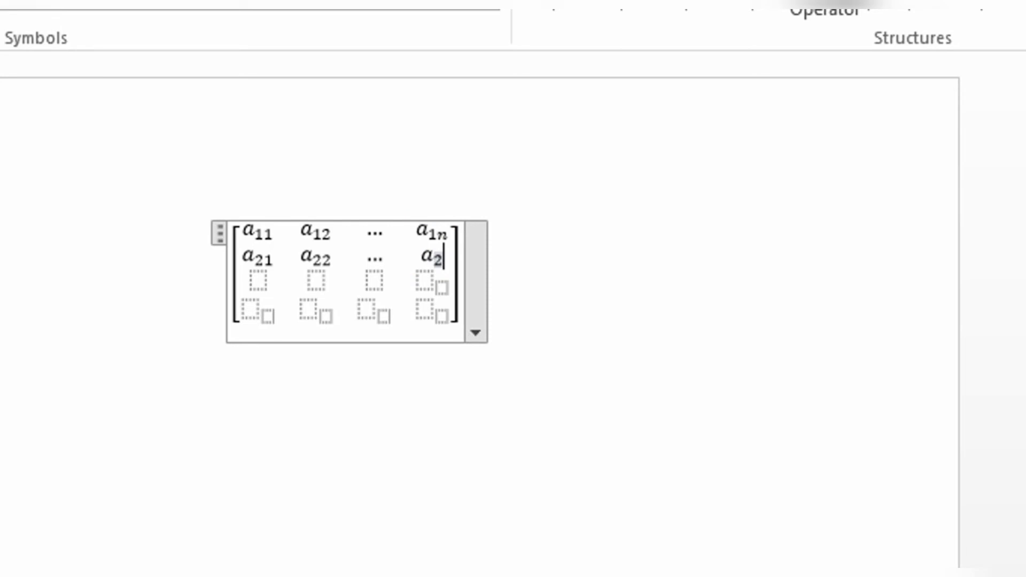
pyautogui.write('2n')
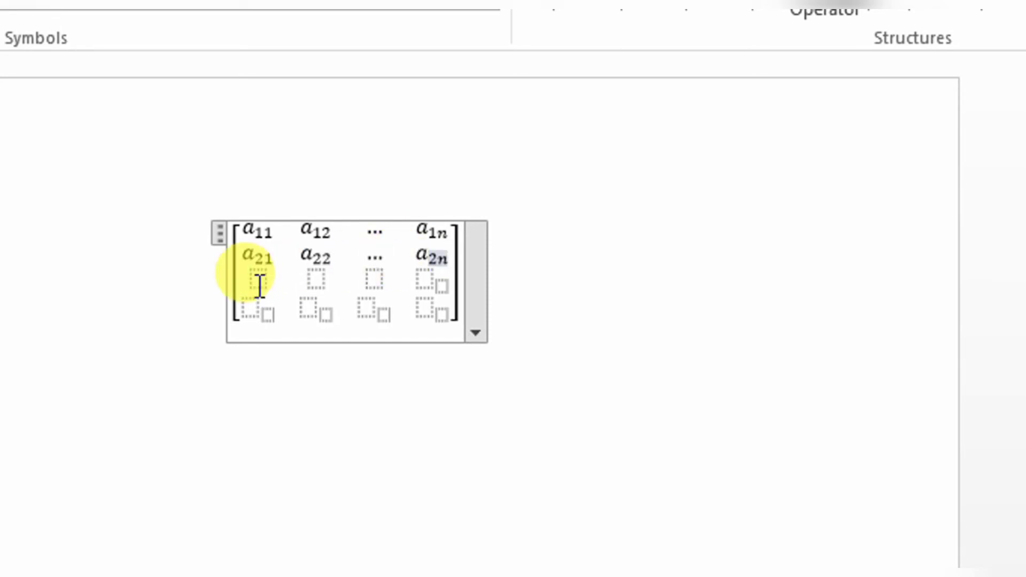
pyautogui.click(258, 279)
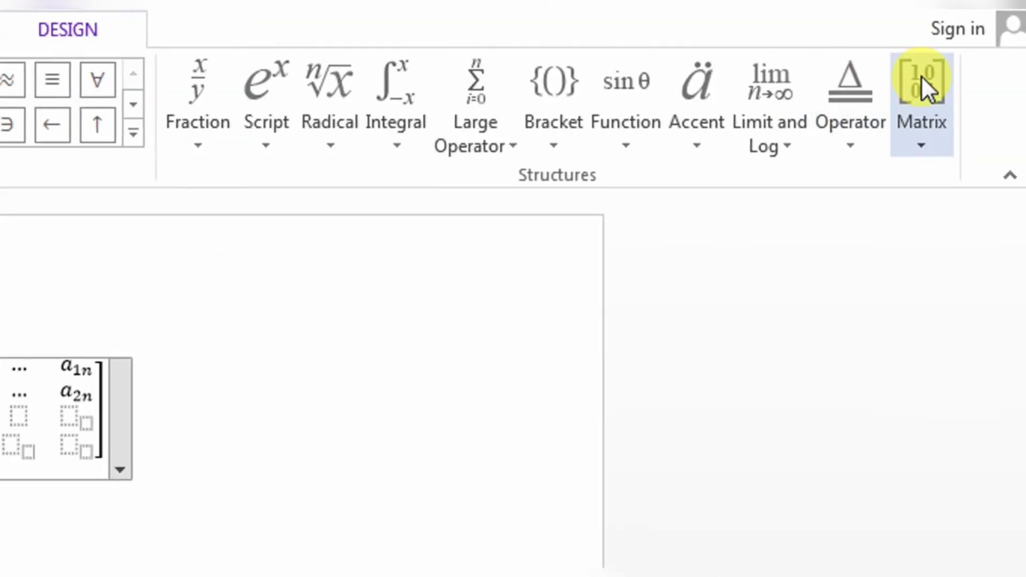
# Fill the third row's first three cells with vertical, vertical and diagonal dots
pyautogui.click(921, 83)
pyautogui.click(858, 489)
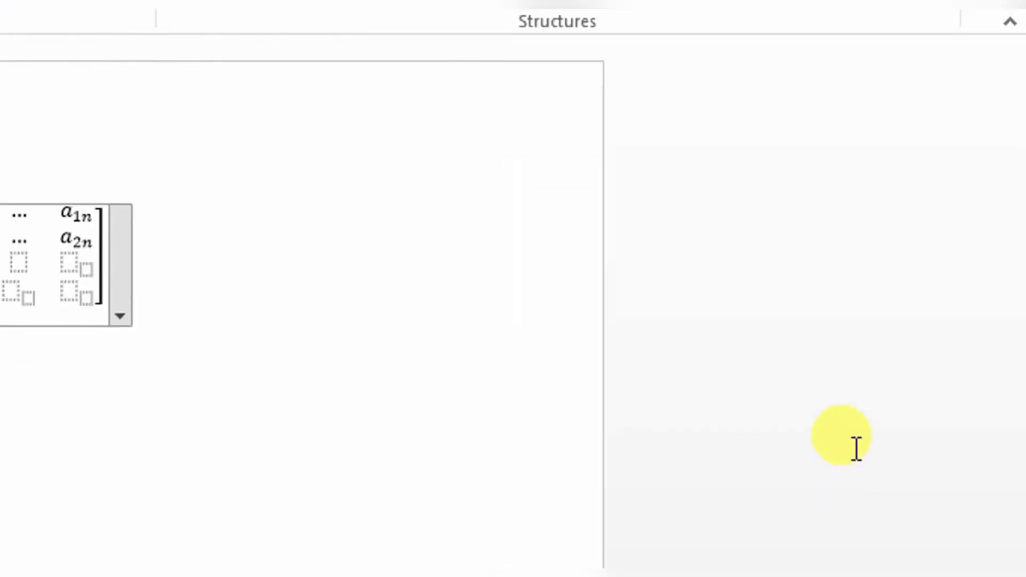
pyautogui.click(103, 263)
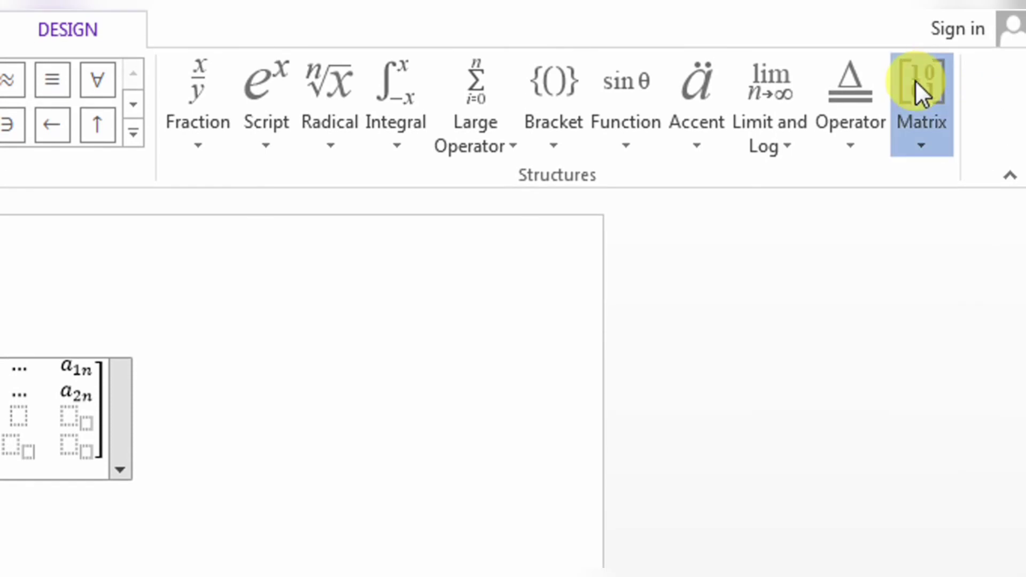
pyautogui.click(915, 83)
pyautogui.click(816, 561)
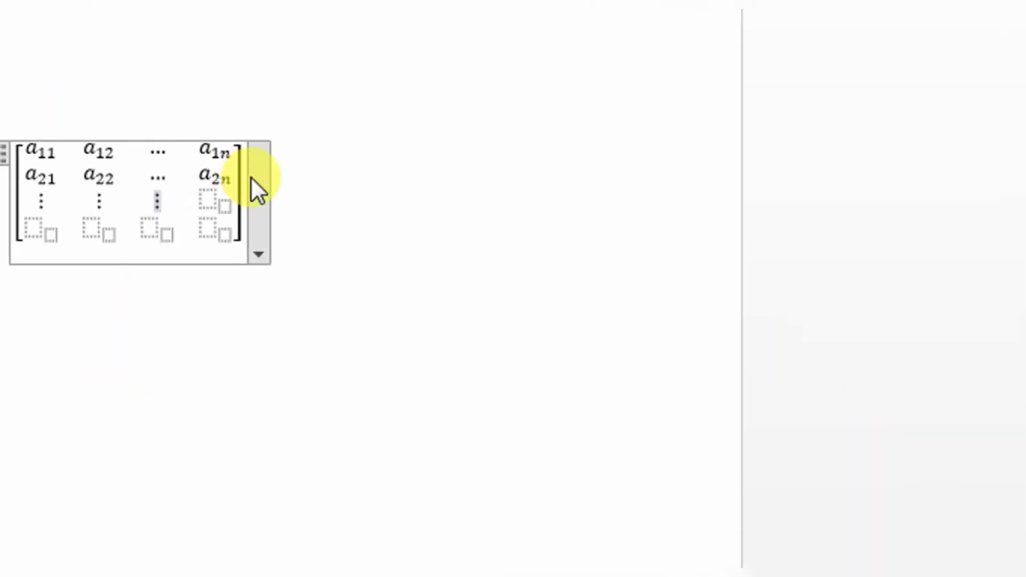
pyautogui.click(205, 201)
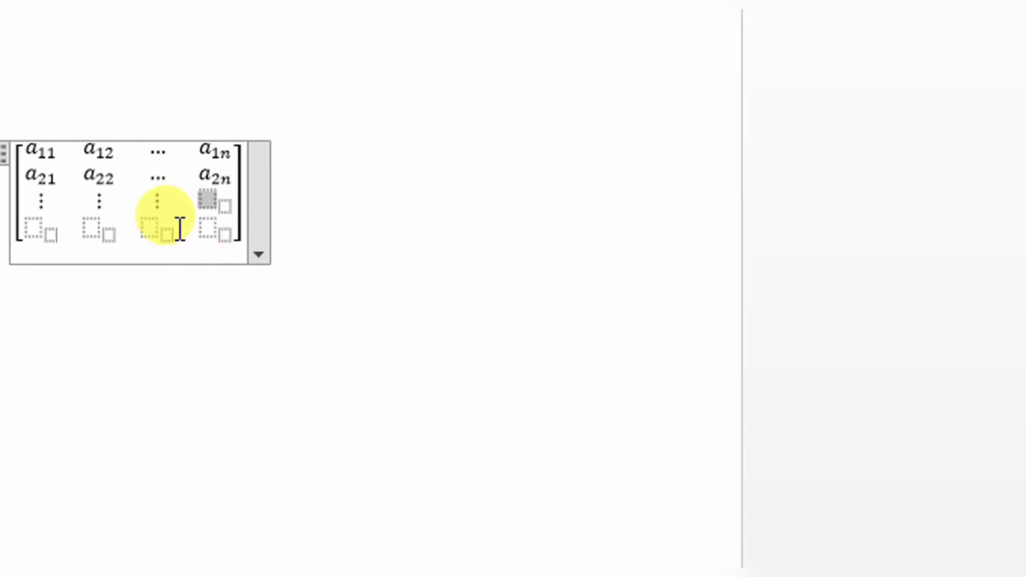
pyautogui.click(160, 202)
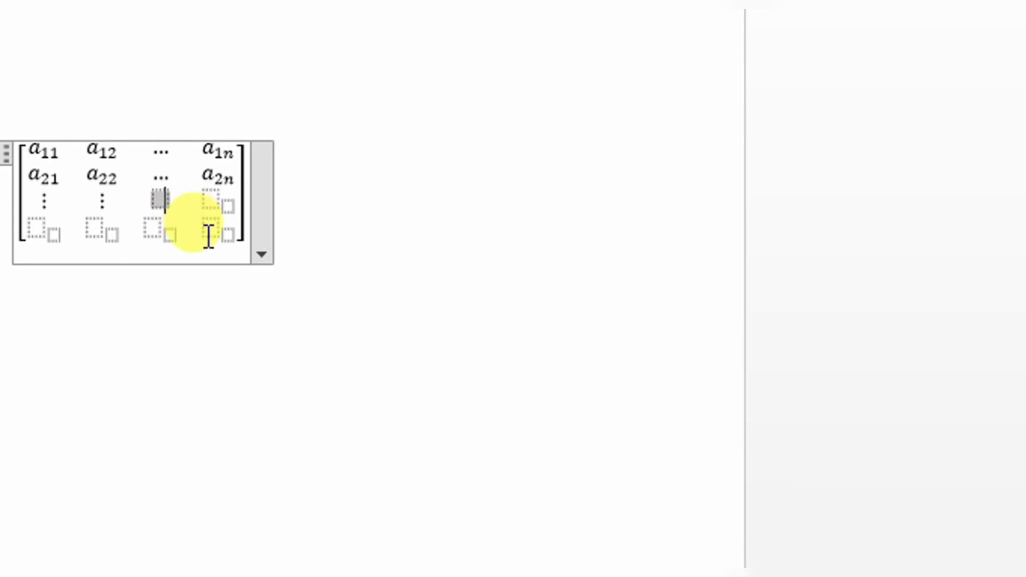
pyautogui.click(911, 93)
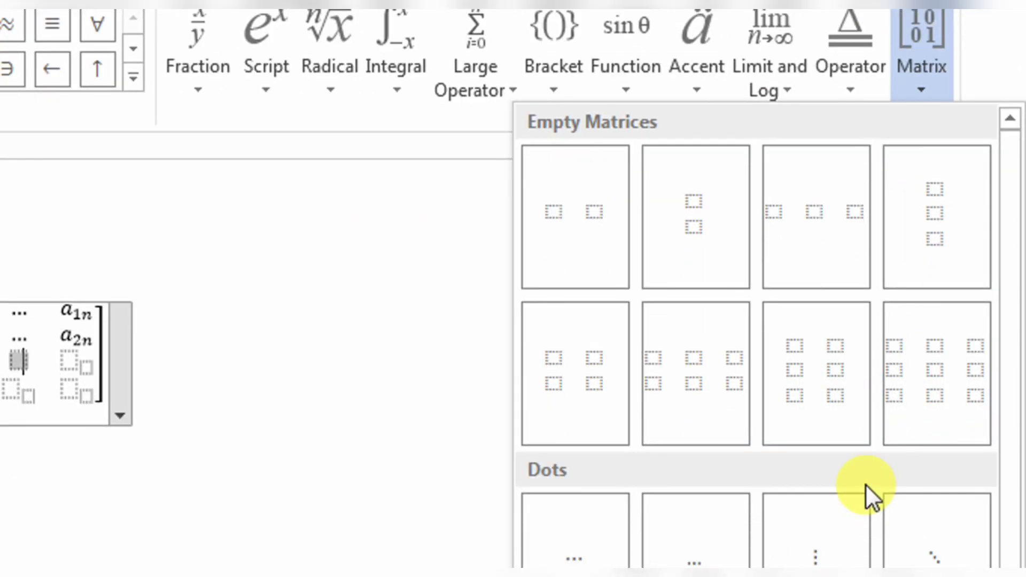
pyautogui.click(937, 486)
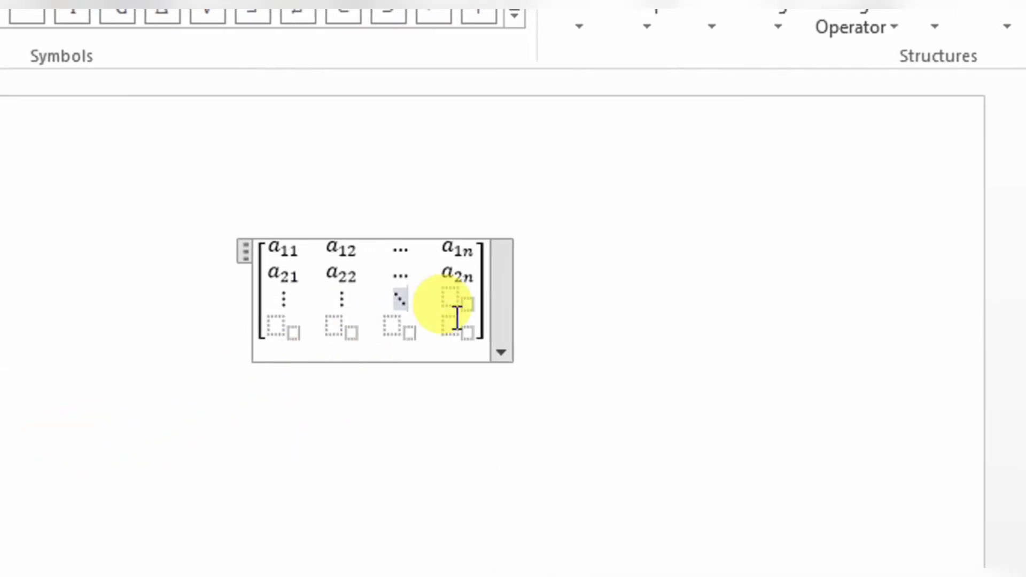
# Correct a mistyped entry and enter subscripted a3n in the third row's last cell
pyautogui.click(383, 301)
pyautogui.write('a')
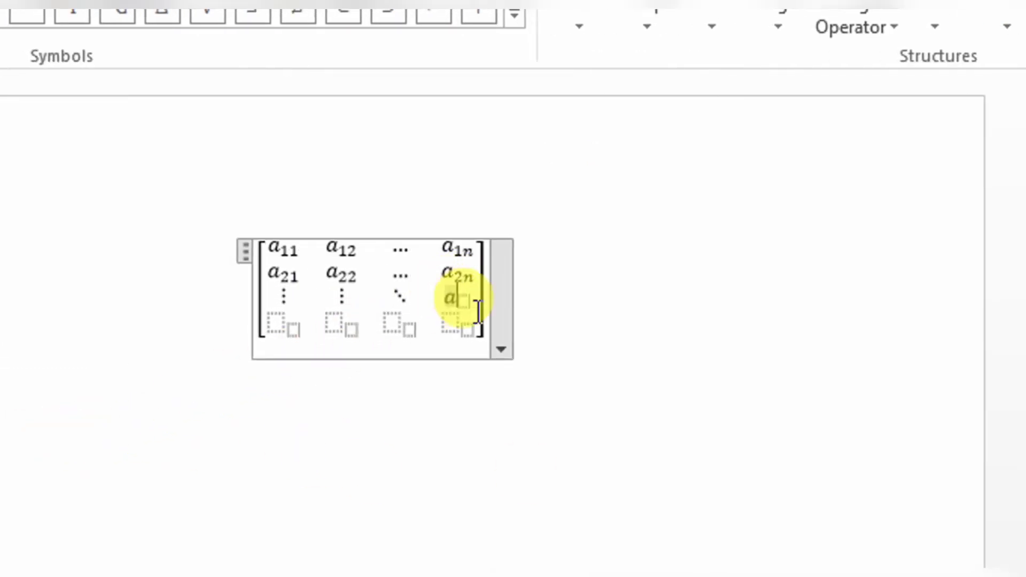
pyautogui.press('Right')
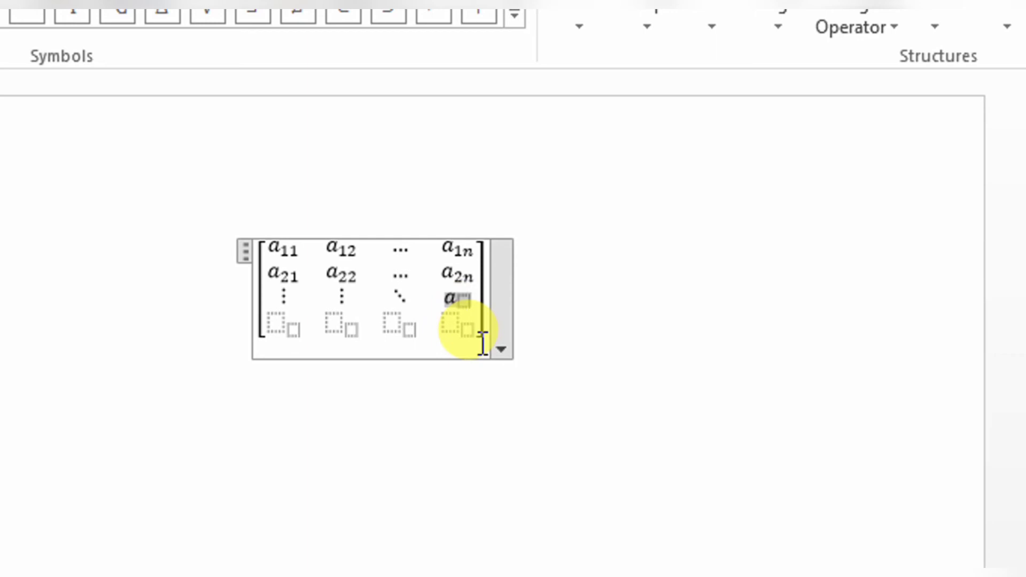
pyautogui.write('3')
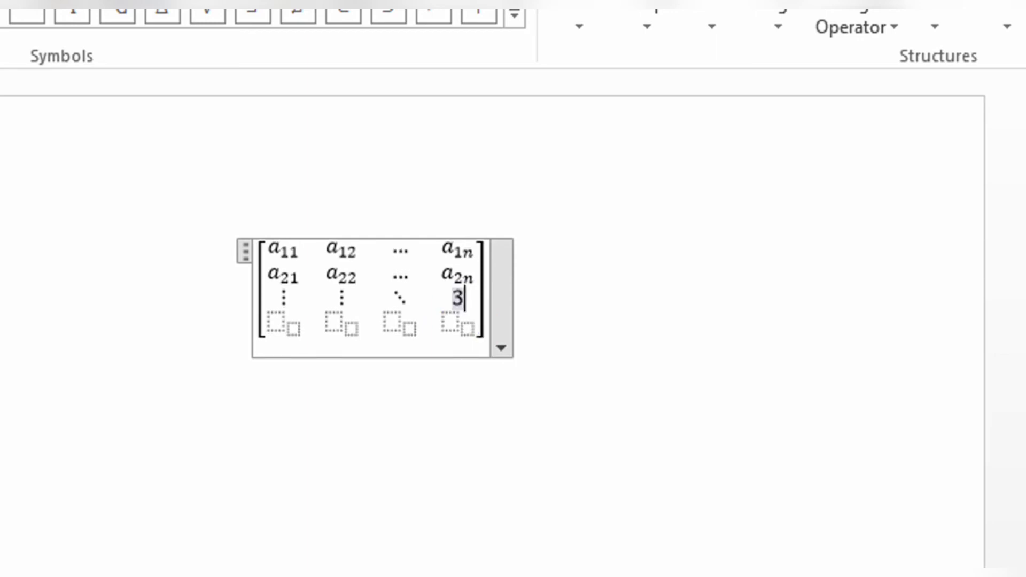
pyautogui.press('BackSpace')
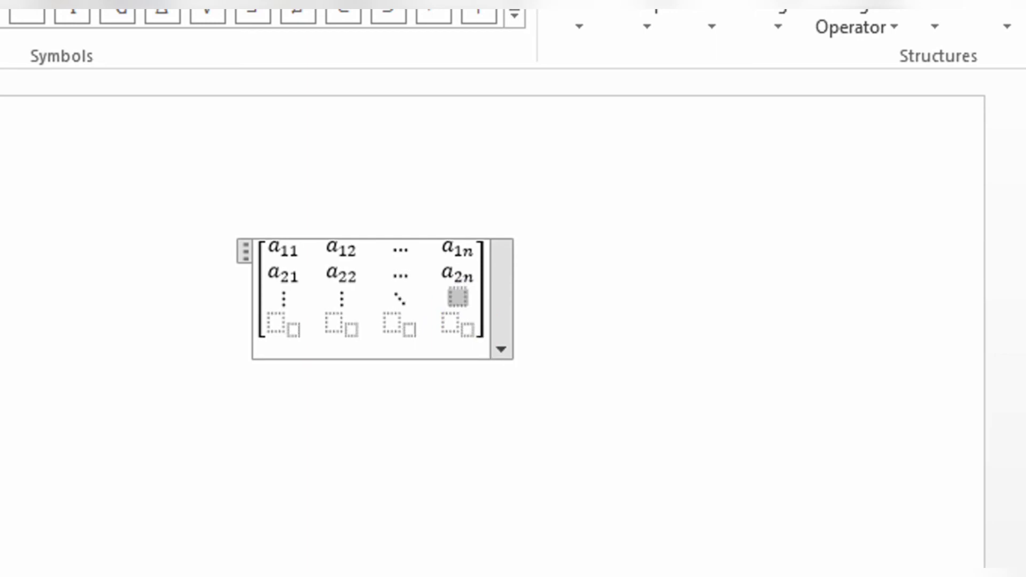
pyautogui.click(454, 282)
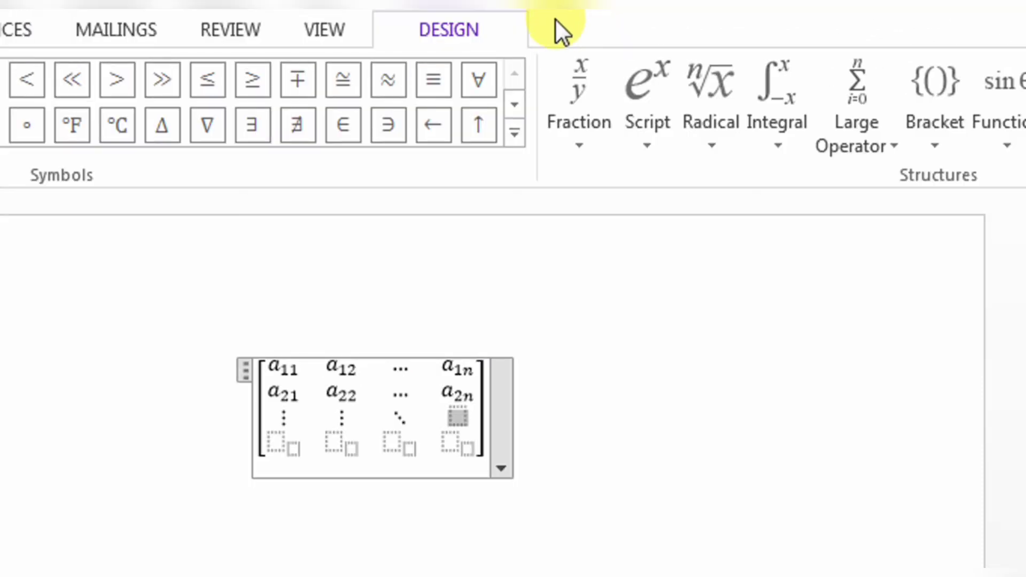
pyautogui.click(660, 73)
pyautogui.click(796, 273)
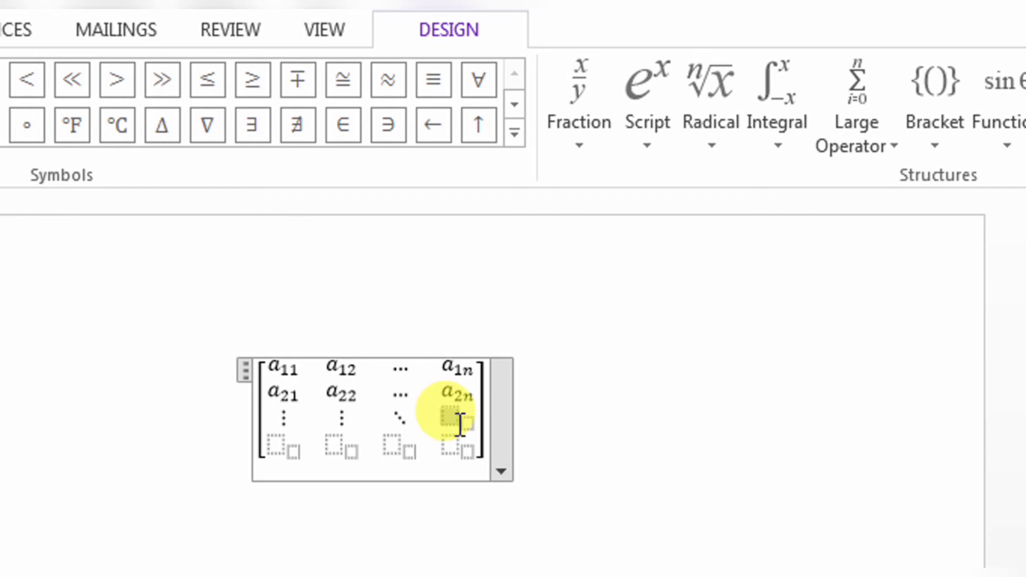
pyautogui.write('a')
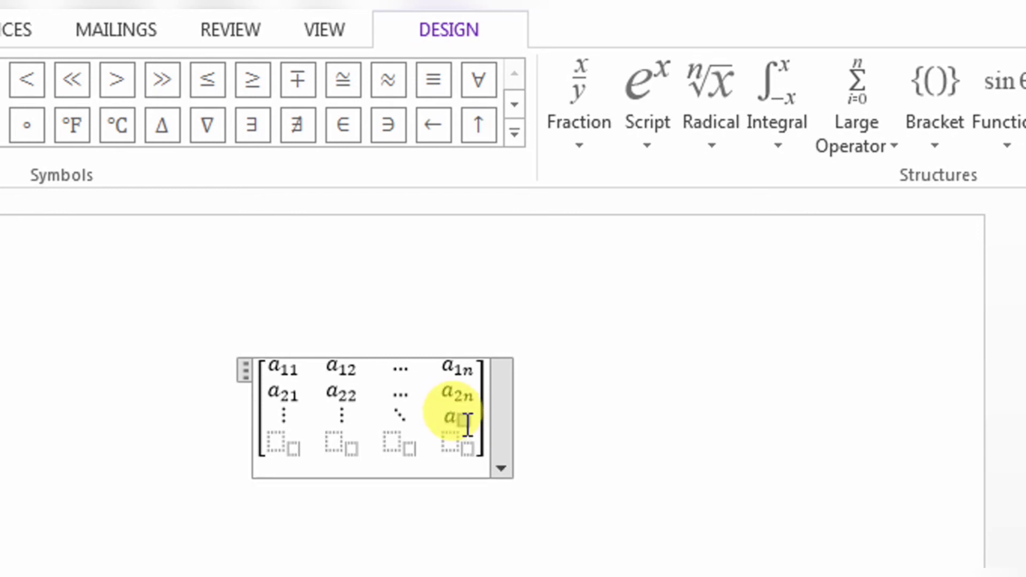
pyautogui.click(463, 422)
pyautogui.write('3n')
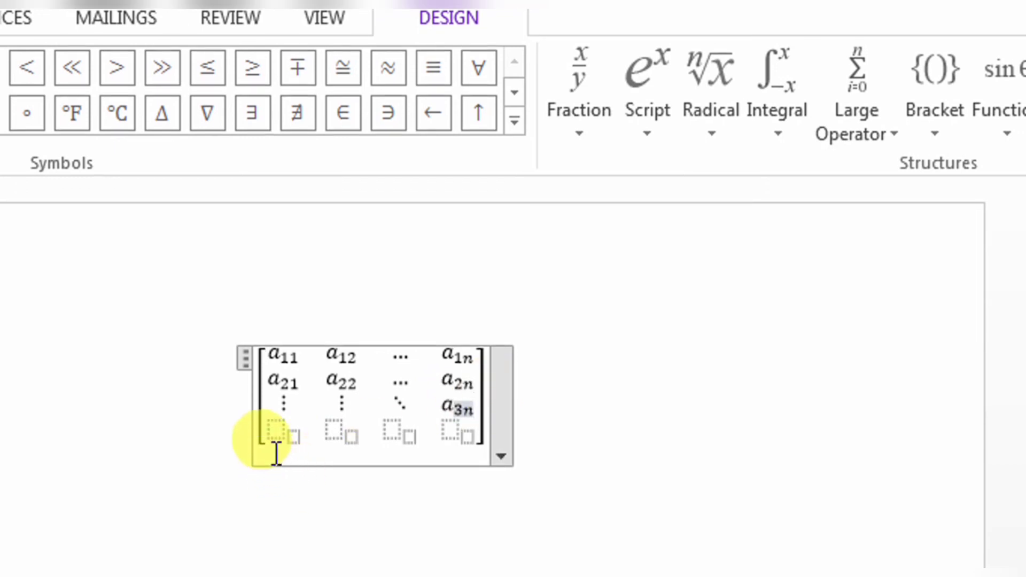
pyautogui.click(272, 429)
# Enter an1 and an2 in the bottom row's first two cells
pyautogui.write('a')
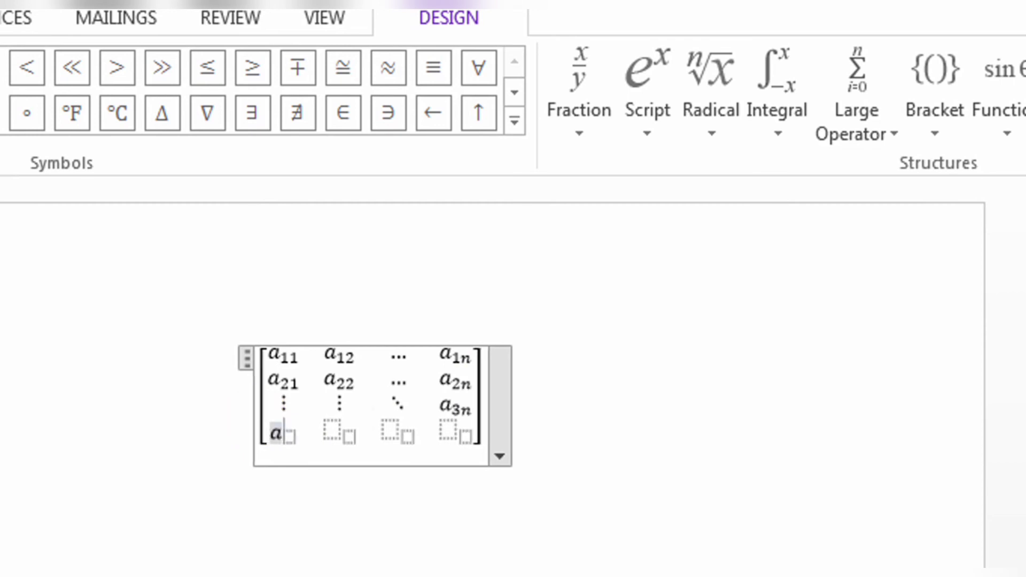
pyautogui.click(284, 433)
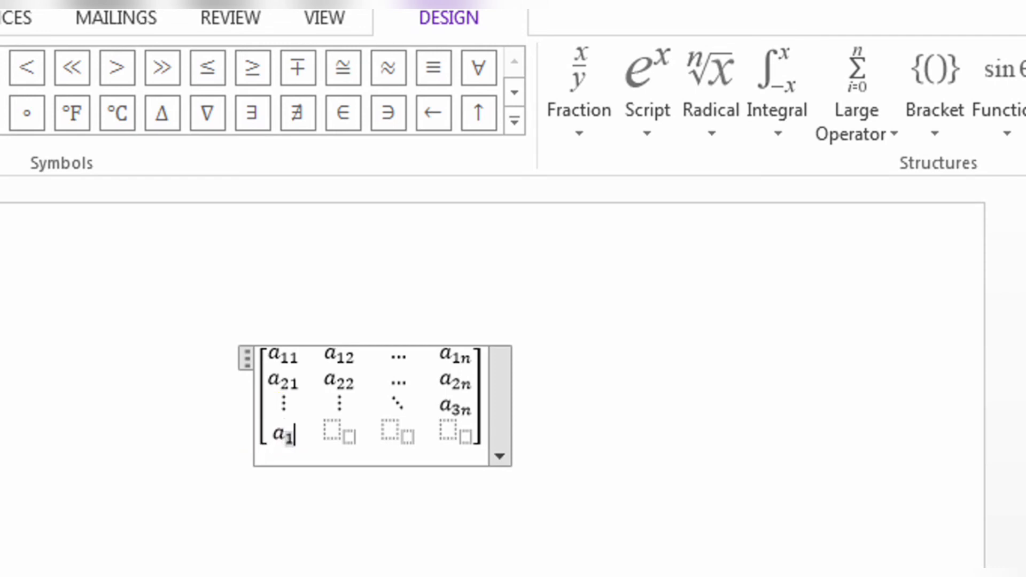
pyautogui.write('n1')
pyautogui.moveTo(291, 435); pyautogui.dragTo(332, 435)
pyautogui.click(331, 436)
pyautogui.write('a')
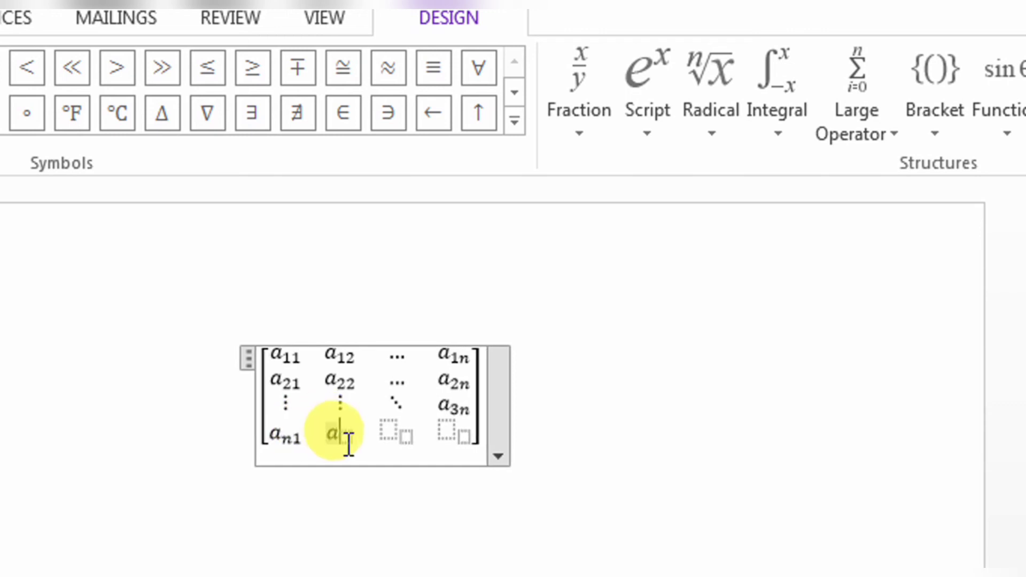
pyautogui.press('Right')
pyautogui.write('n2')
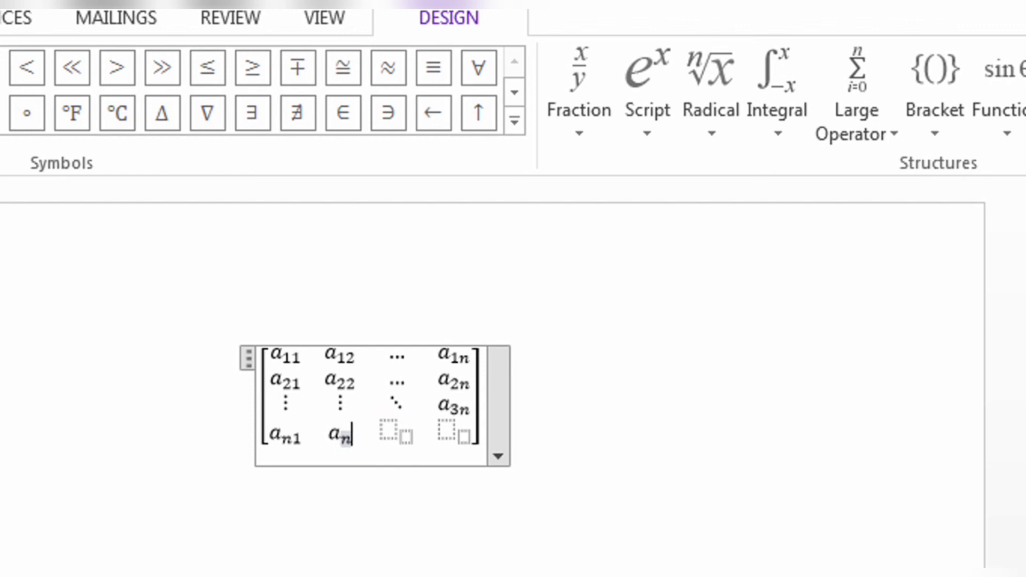
# Enter an3 and ann in the bottom row's last two cells
pyautogui.click(394, 439)
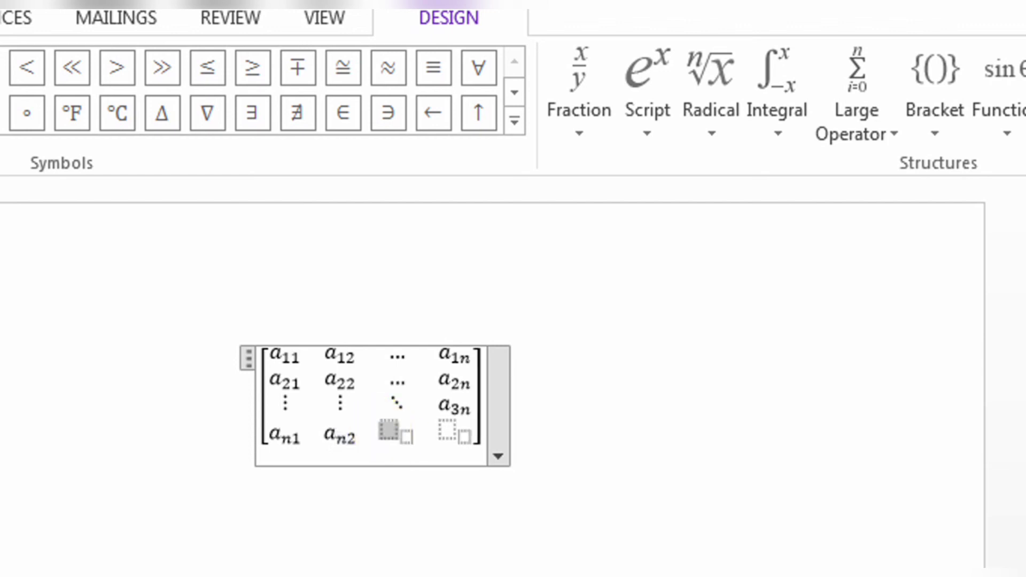
pyautogui.write('a')
pyautogui.press('Right')
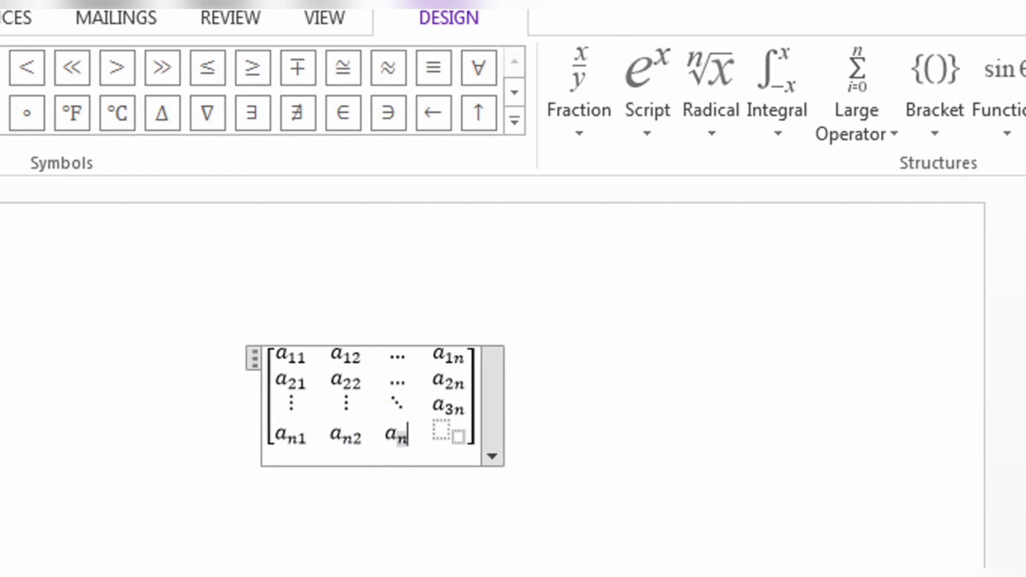
pyautogui.write('n3')
pyautogui.click(446, 431)
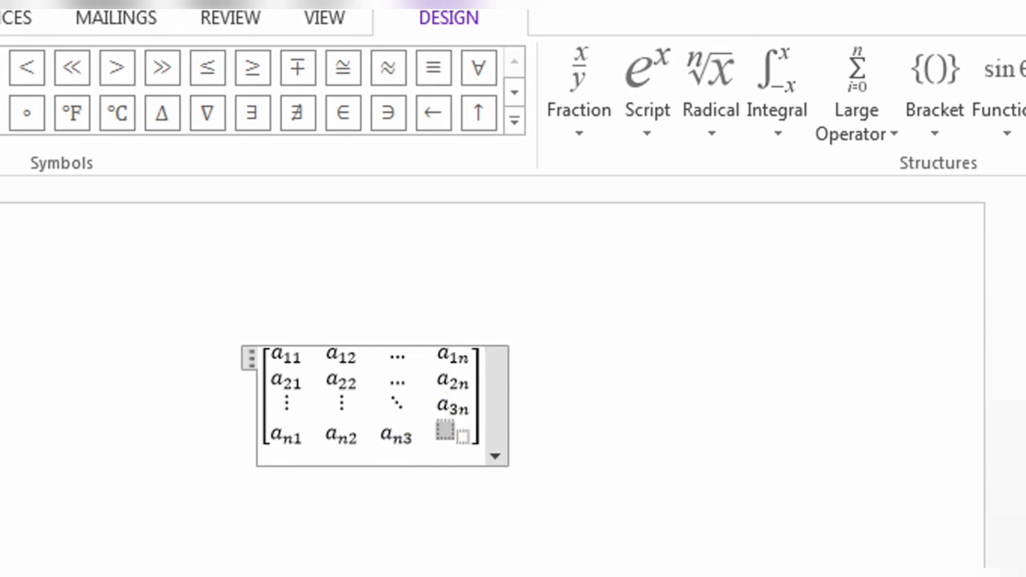
pyautogui.write('an')
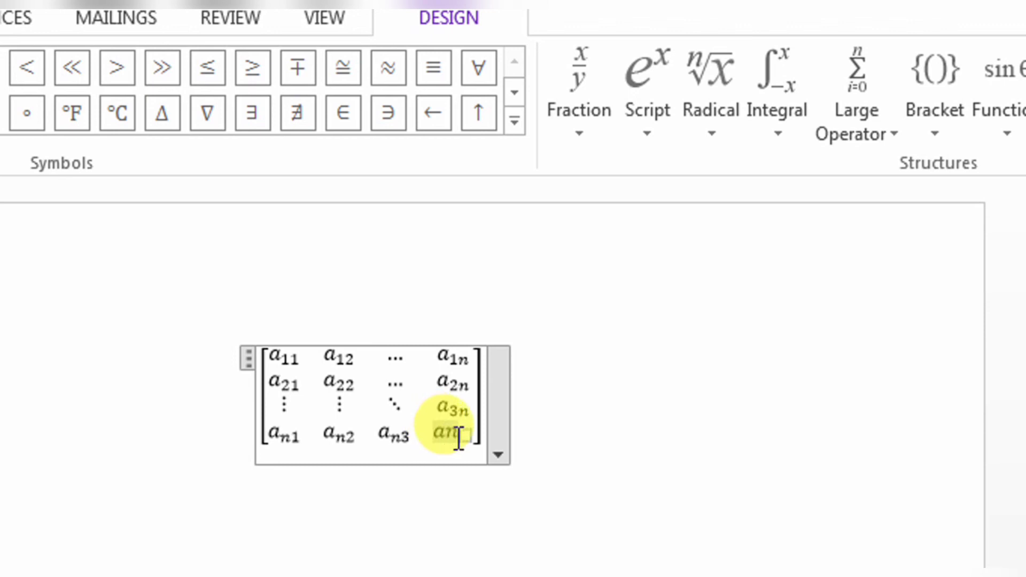
pyautogui.press('BackSpace')
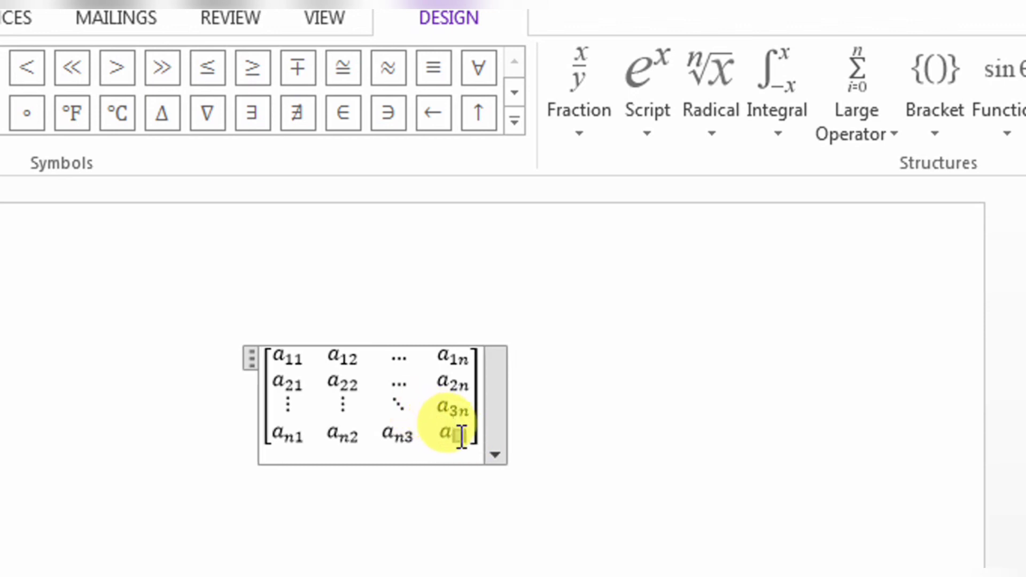
pyautogui.write('nn')
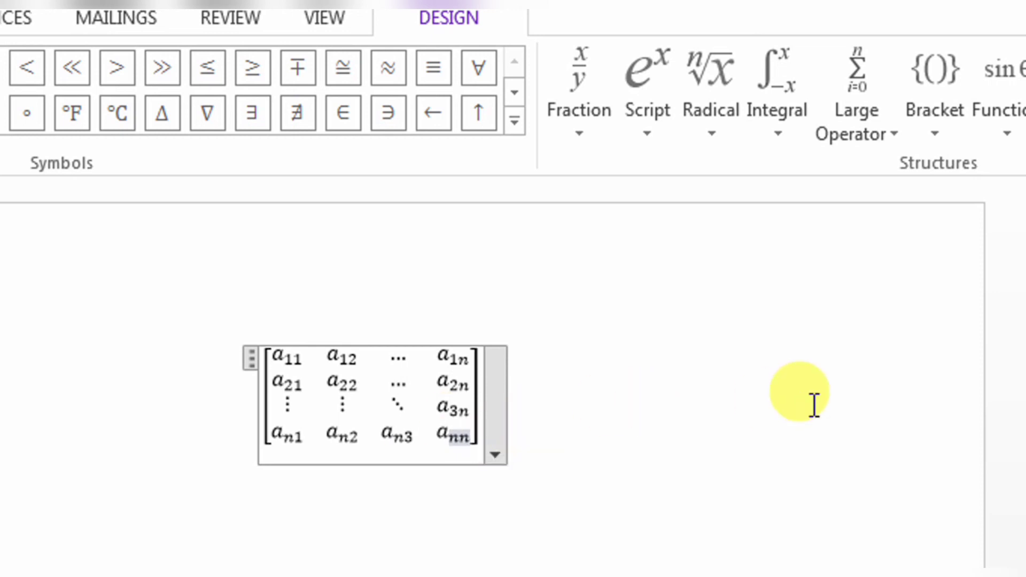